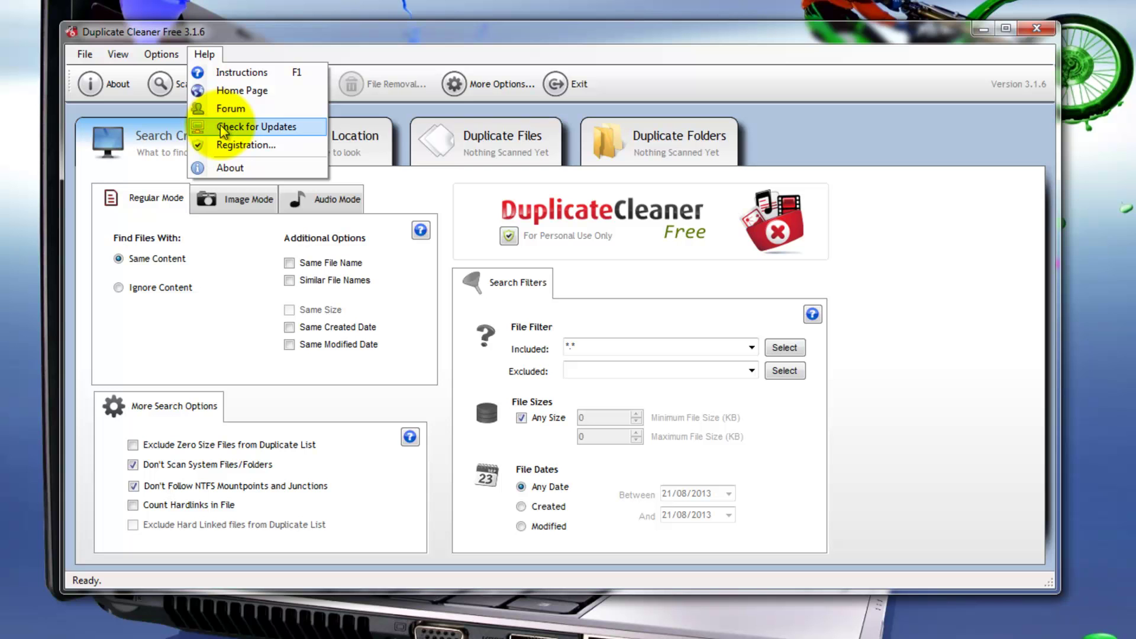
Step: Check for program updates and view the program's About information, closing both dialogs
click(220, 126)
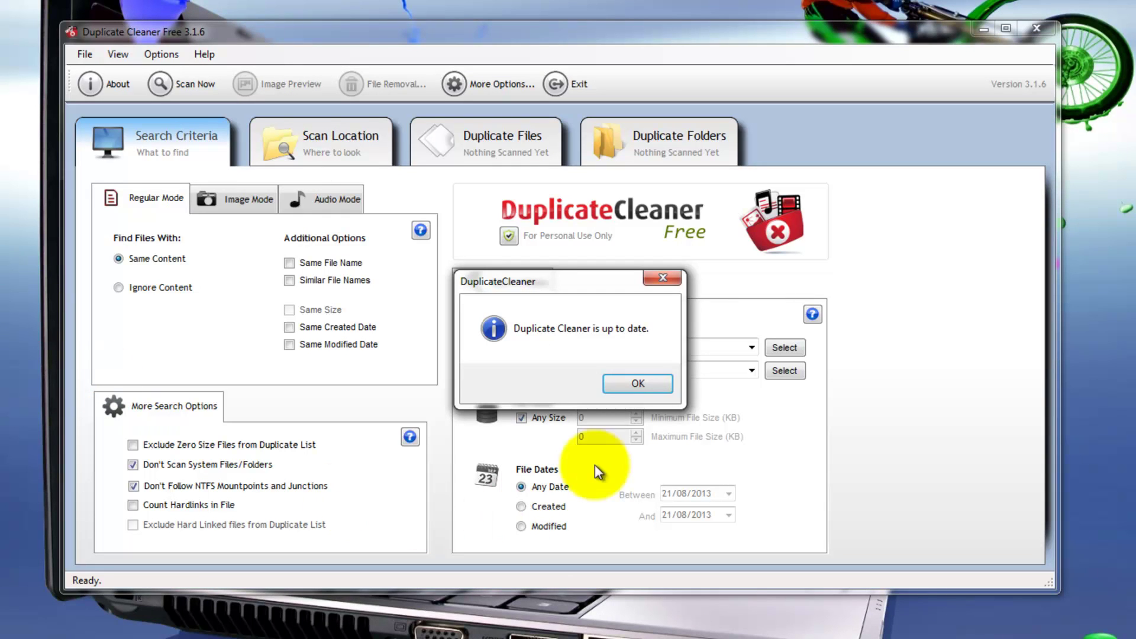
click(621, 382)
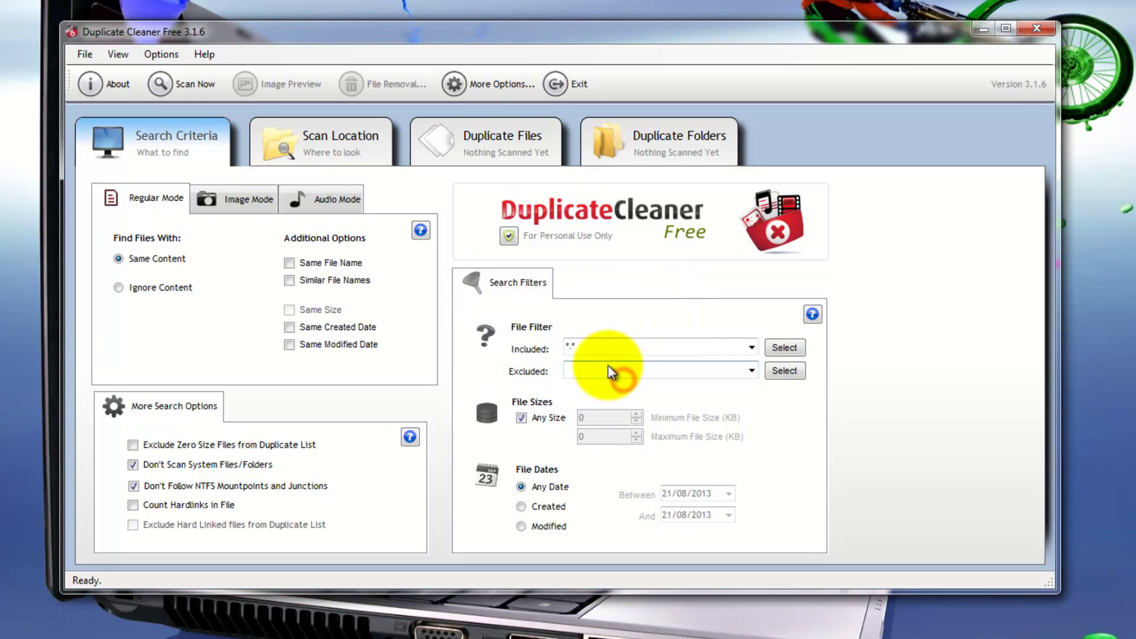
click(205, 54)
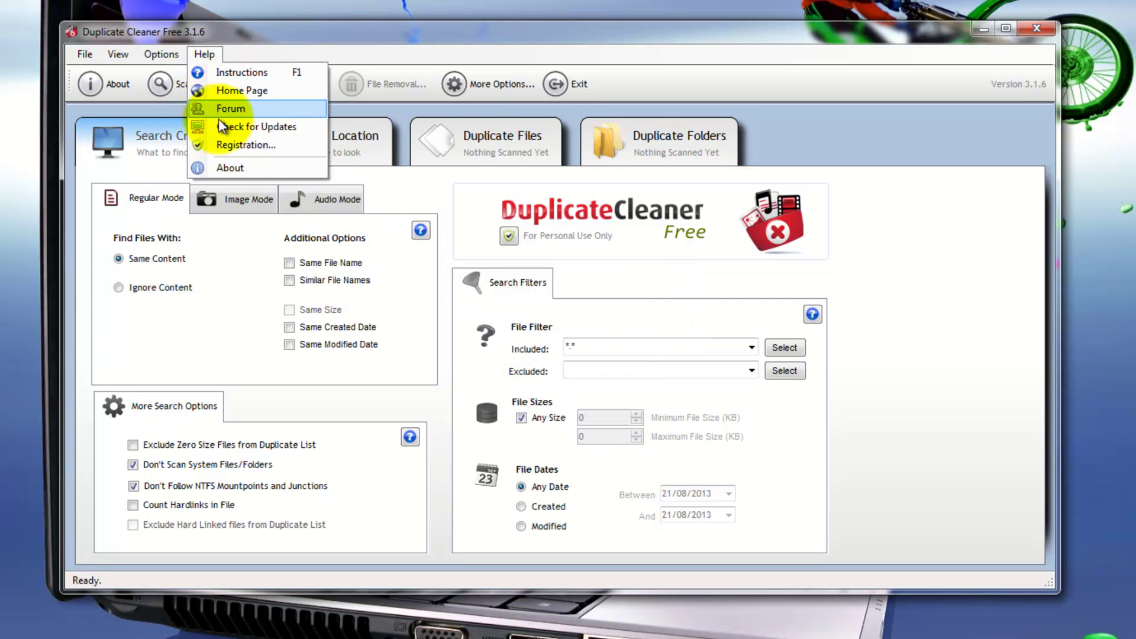
click(225, 167)
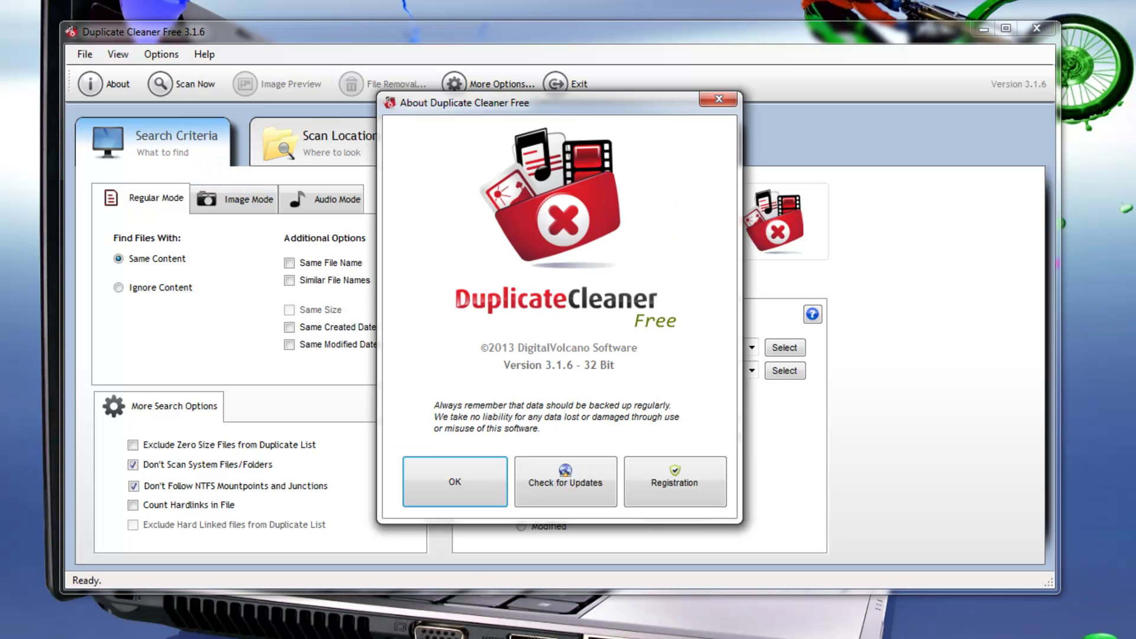
click(452, 483)
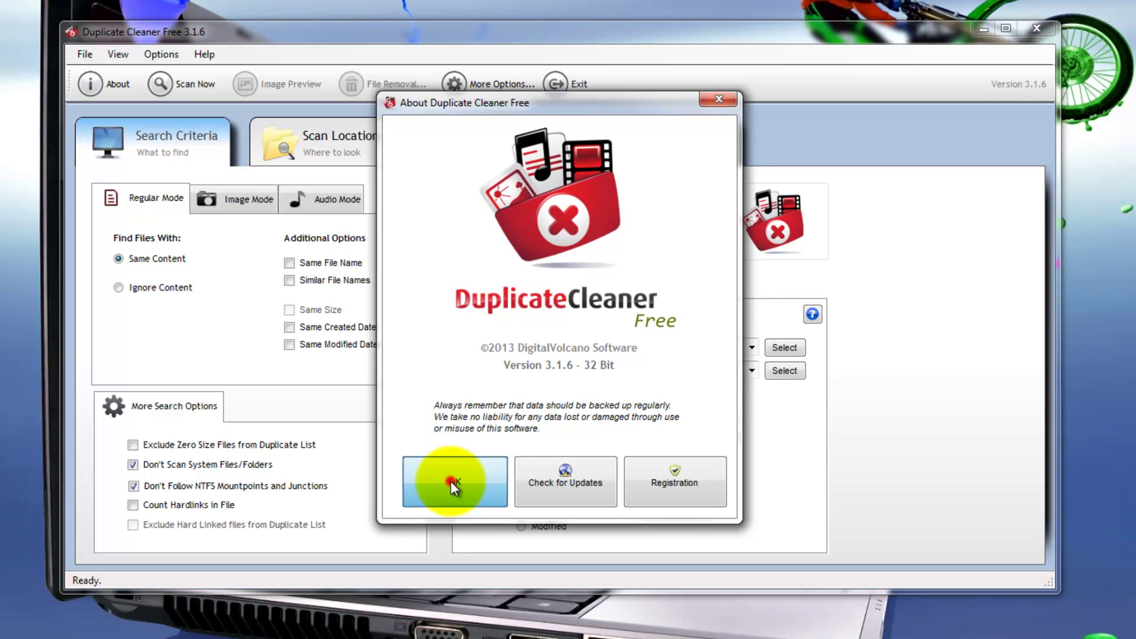
Step: Review the Image Mode and Audio Mode search criteria, then return to Regular Mode
click(225, 204)
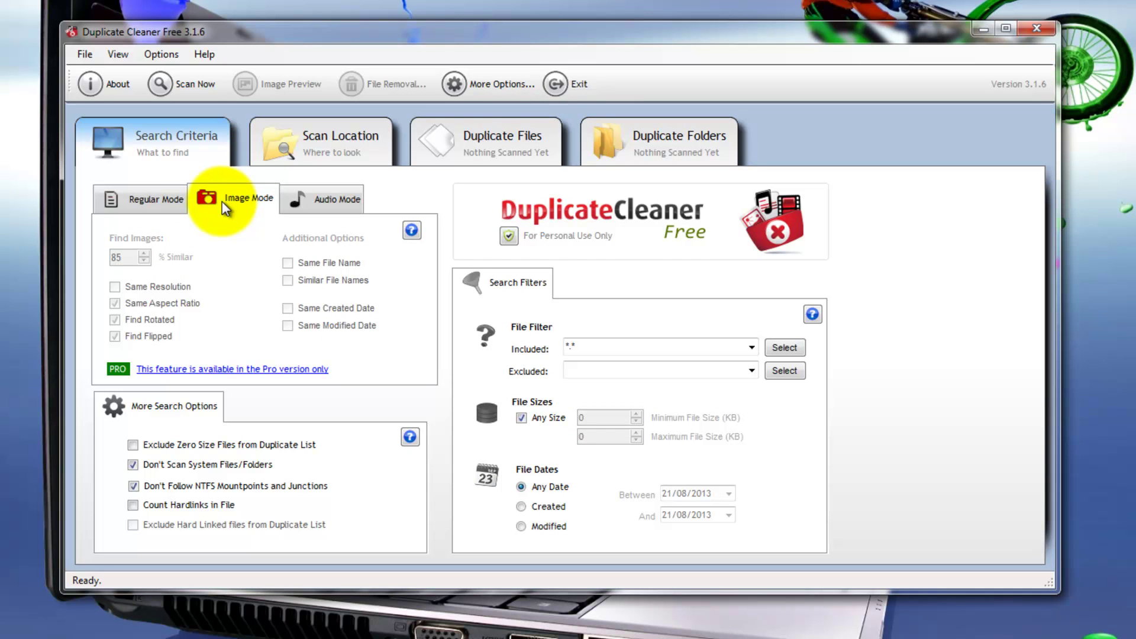
click(314, 202)
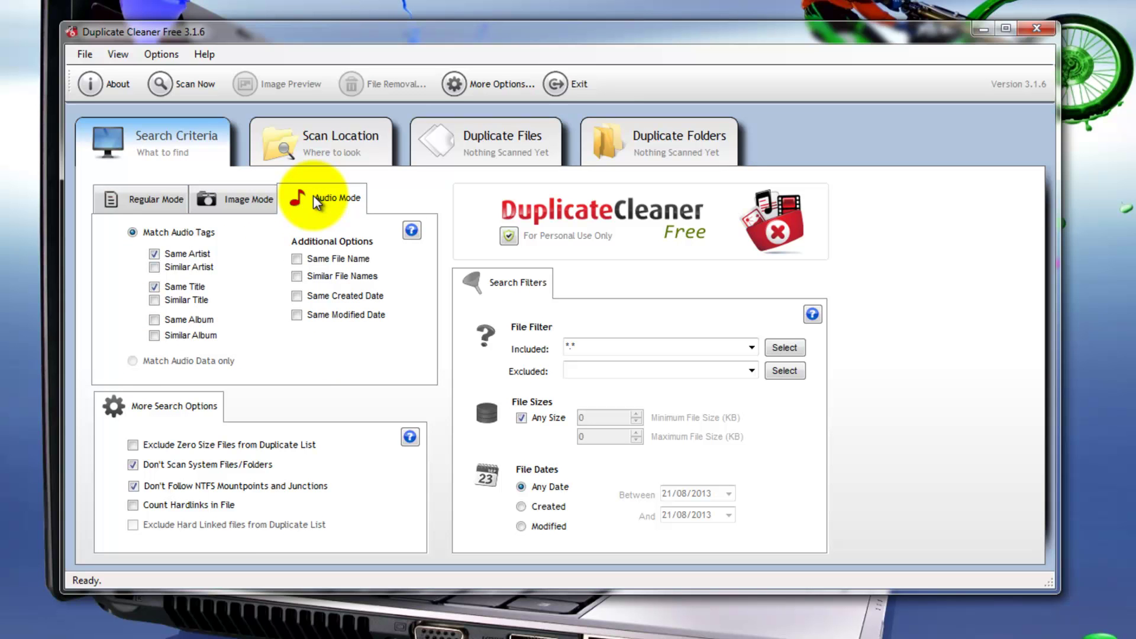
click(138, 201)
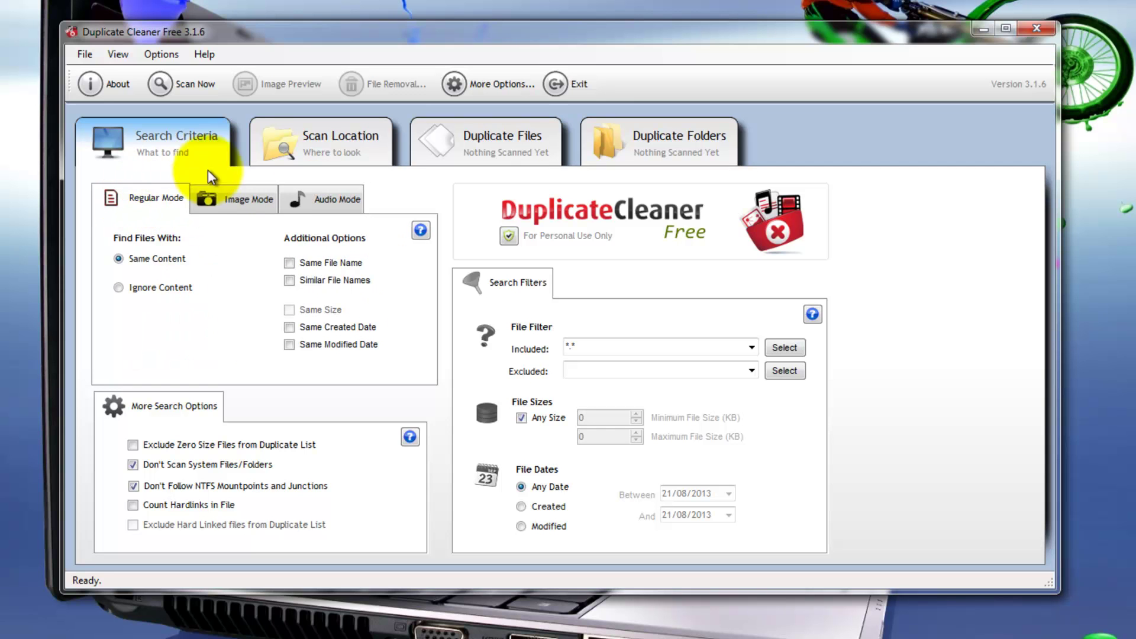
Step: Look through the Scan Location folders, Duplicate Files and Duplicate Folders pages, then return to Search Criteria
click(316, 149)
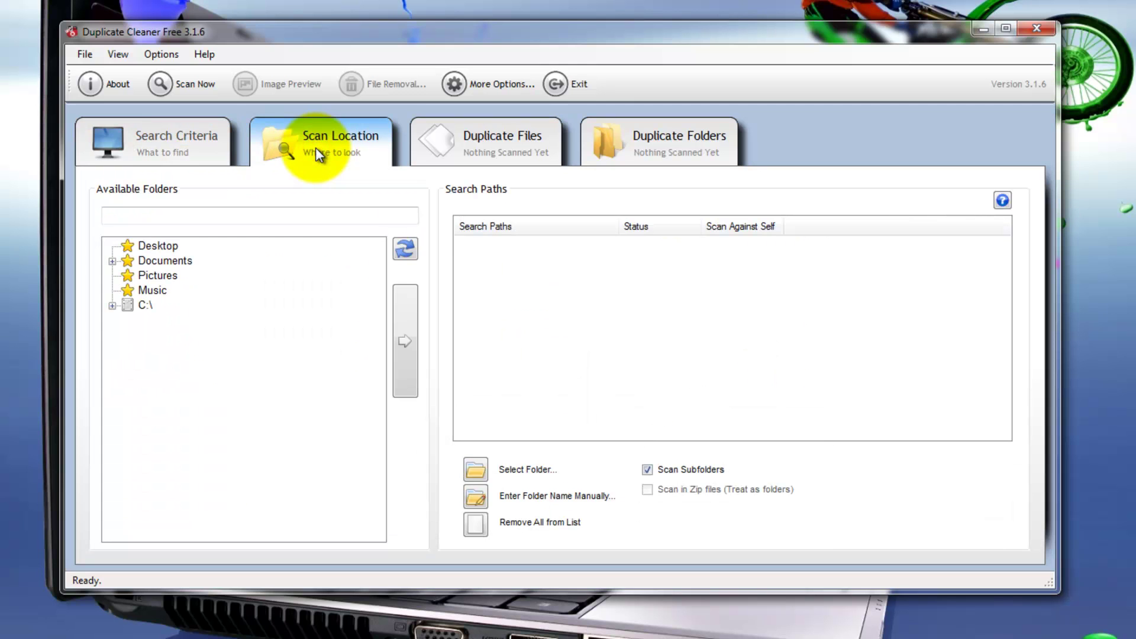
click(113, 260)
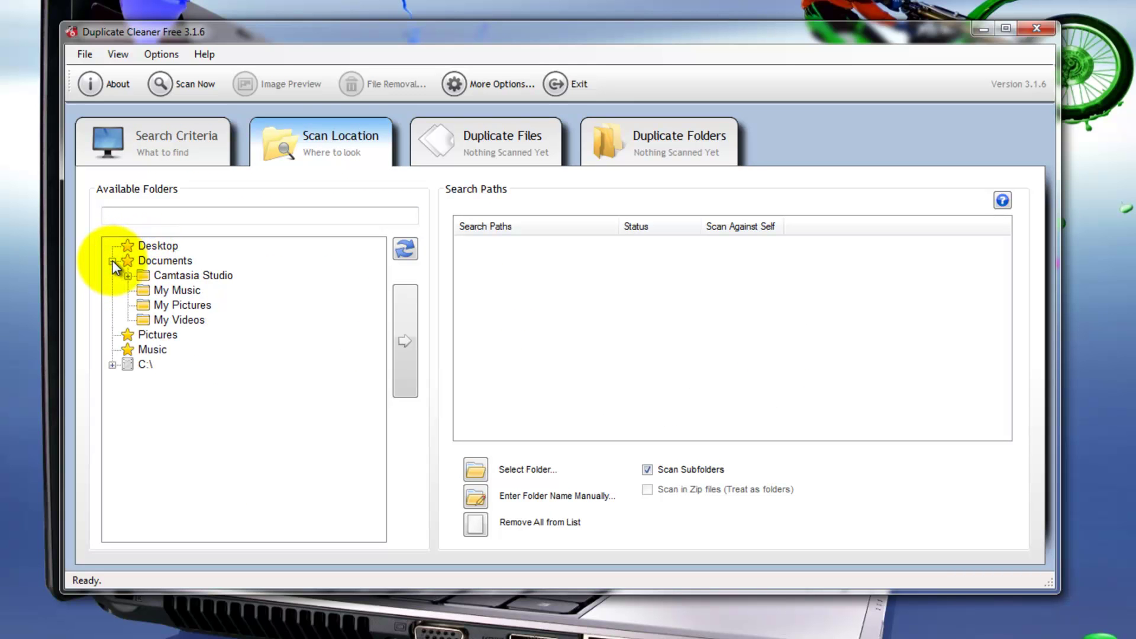
click(113, 261)
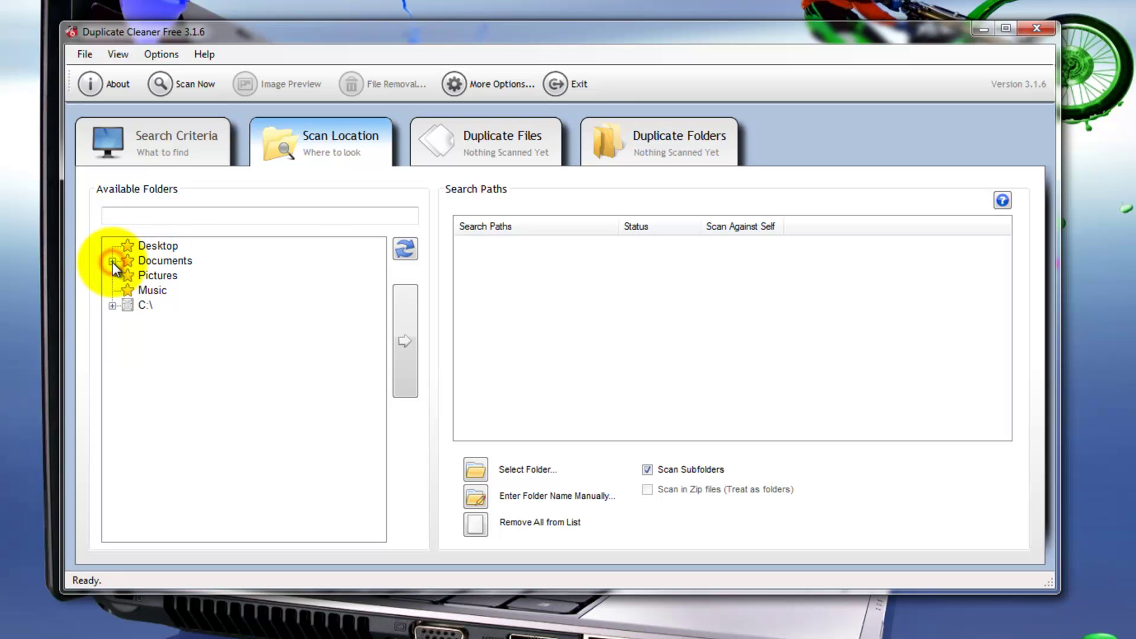
click(478, 147)
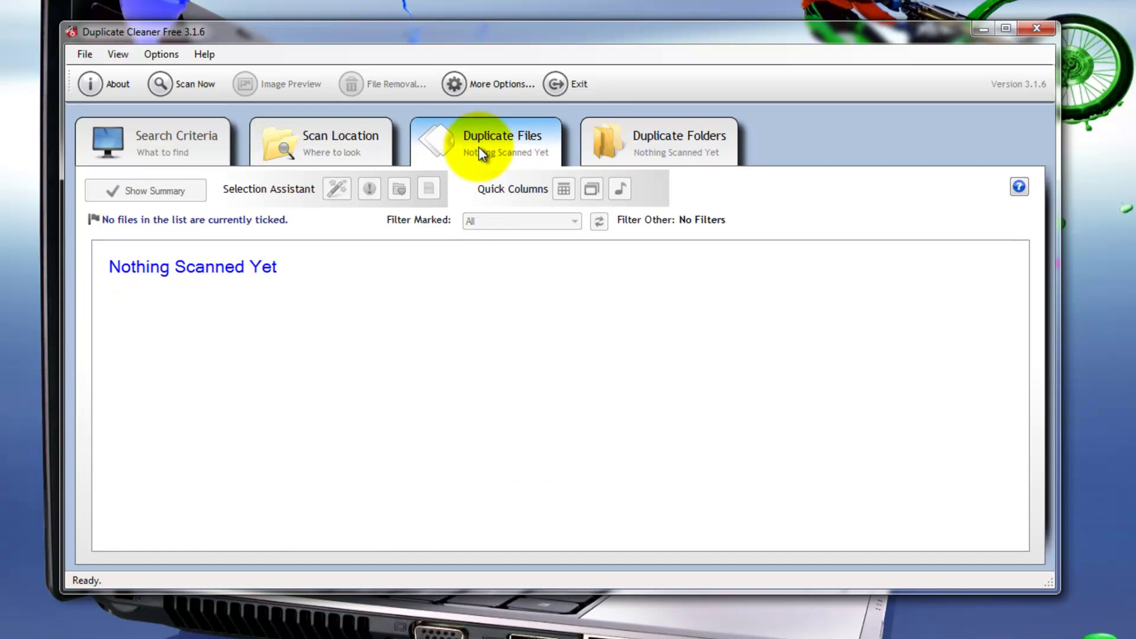
click(645, 149)
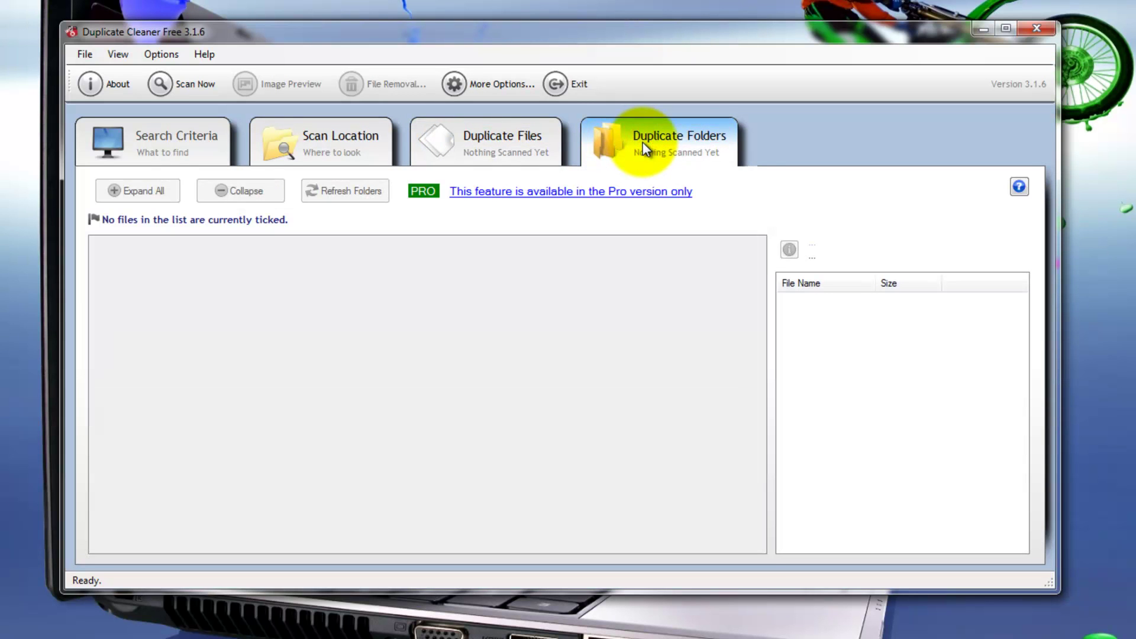
click(161, 139)
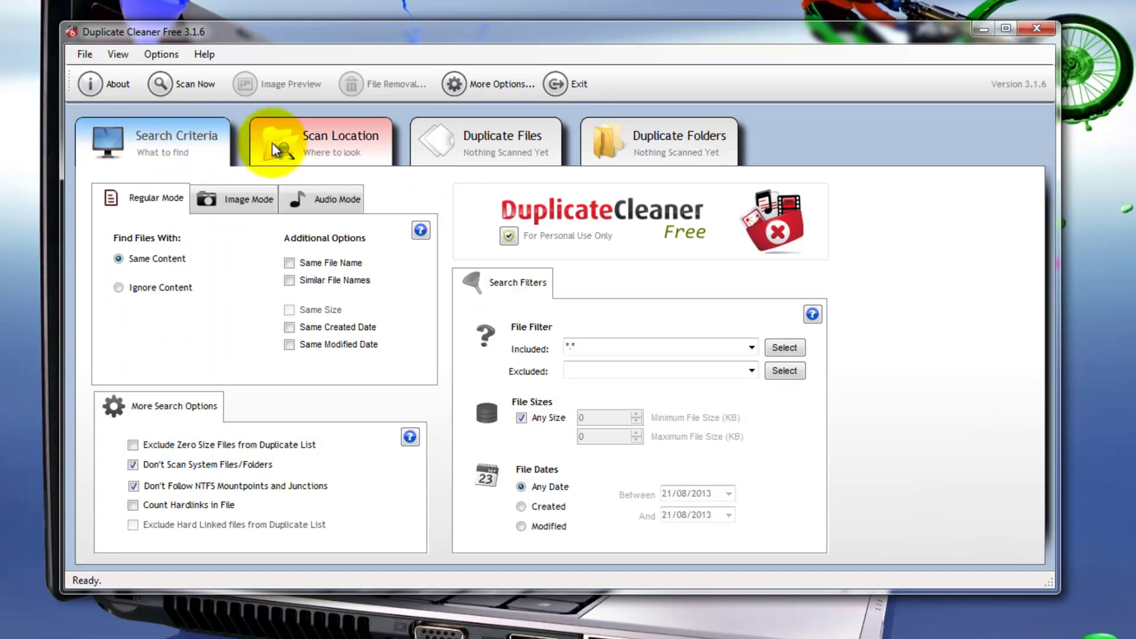
Step: Add the C:\ drive to the search paths, scan it for duplicates and close the scan summary
click(307, 145)
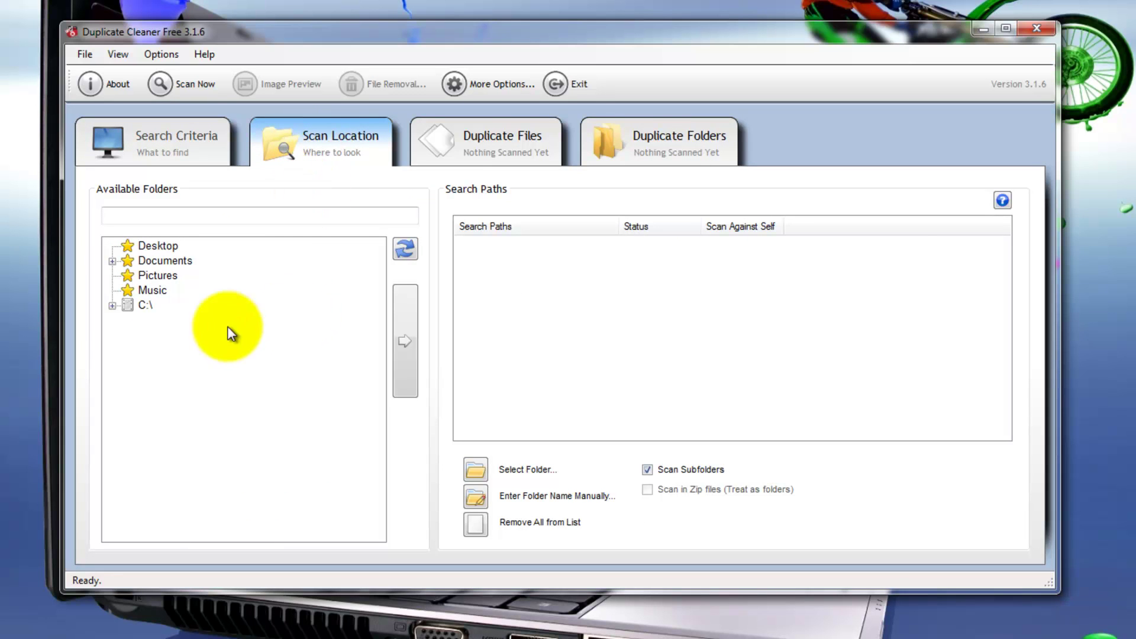
click(143, 306)
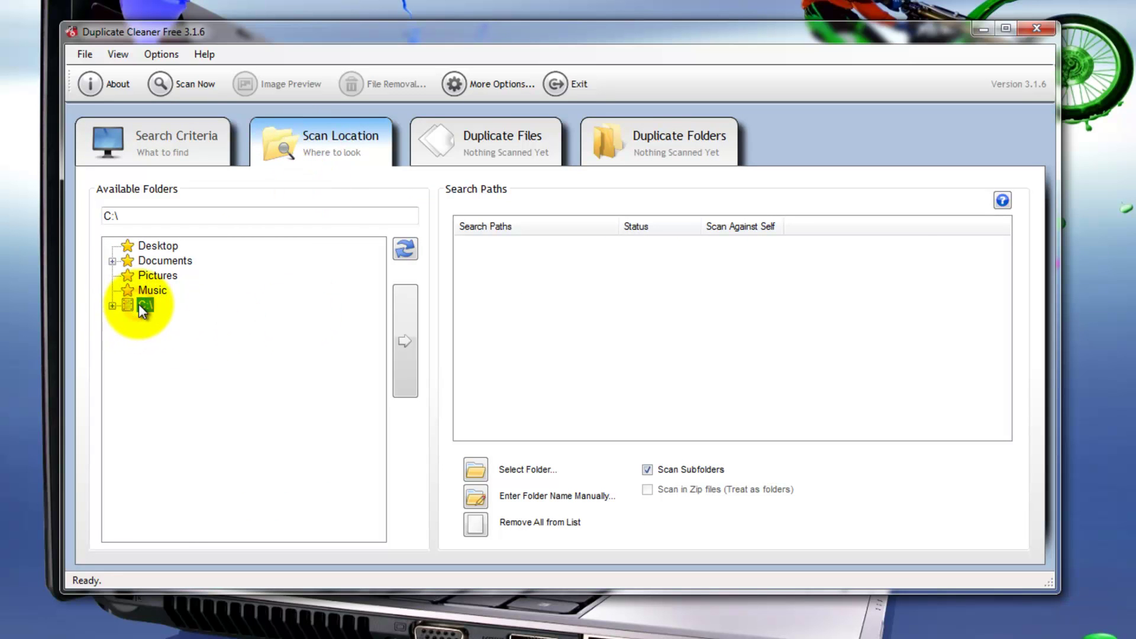
click(400, 339)
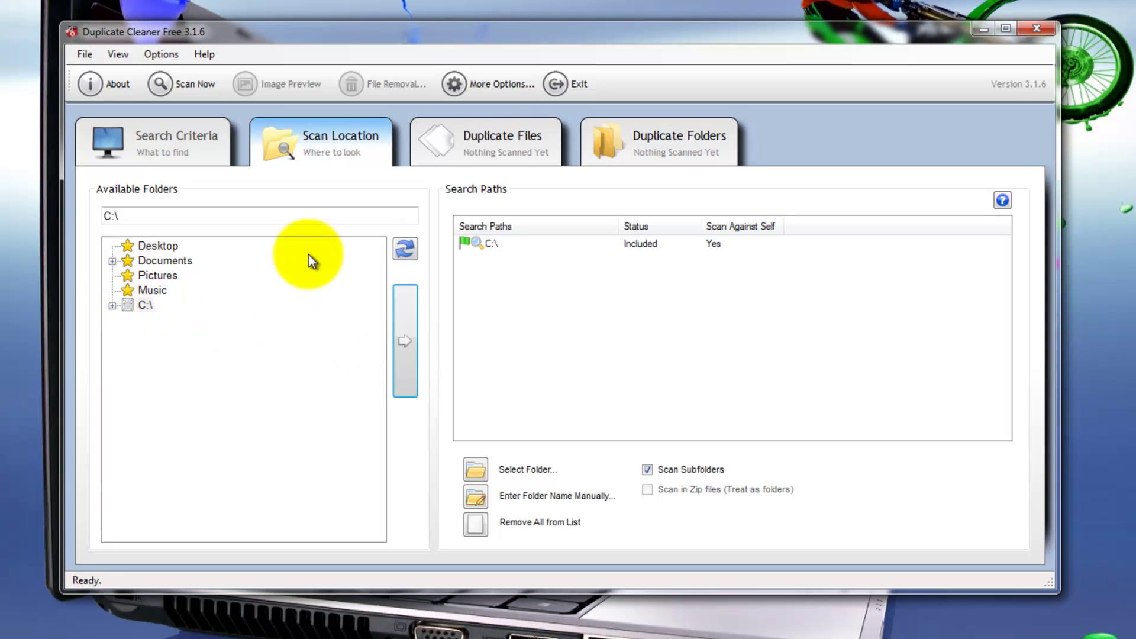
click(183, 81)
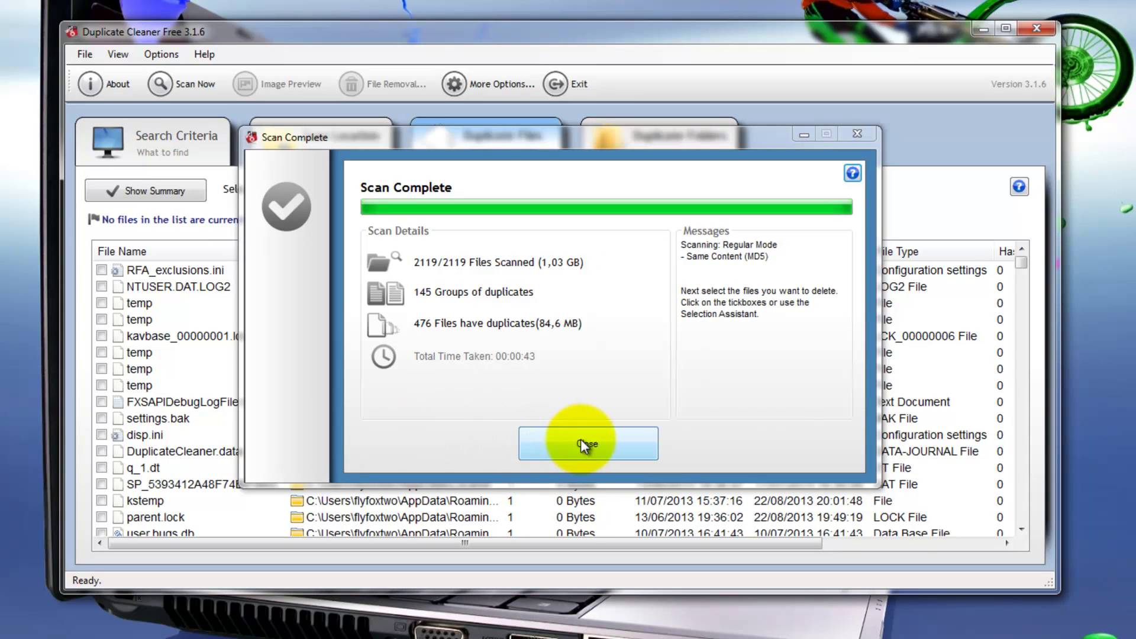
click(601, 444)
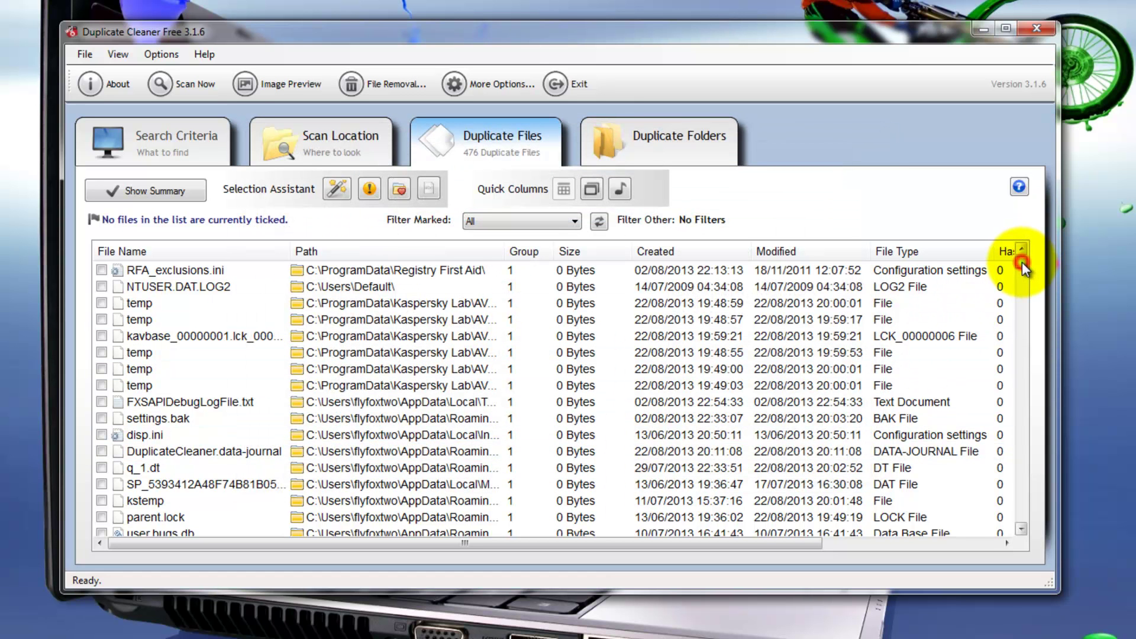
Step: Mark the second copies of blst2-0607g.xml, apu-0607g.xml and geosec.xms for deletion in the duplicate files list
mouse_move(1021, 261)
mouse_down()
mouse_move(1021, 520)
mouse_move(1021, 257)
mouse_move(1028, 281)
mouse_up()
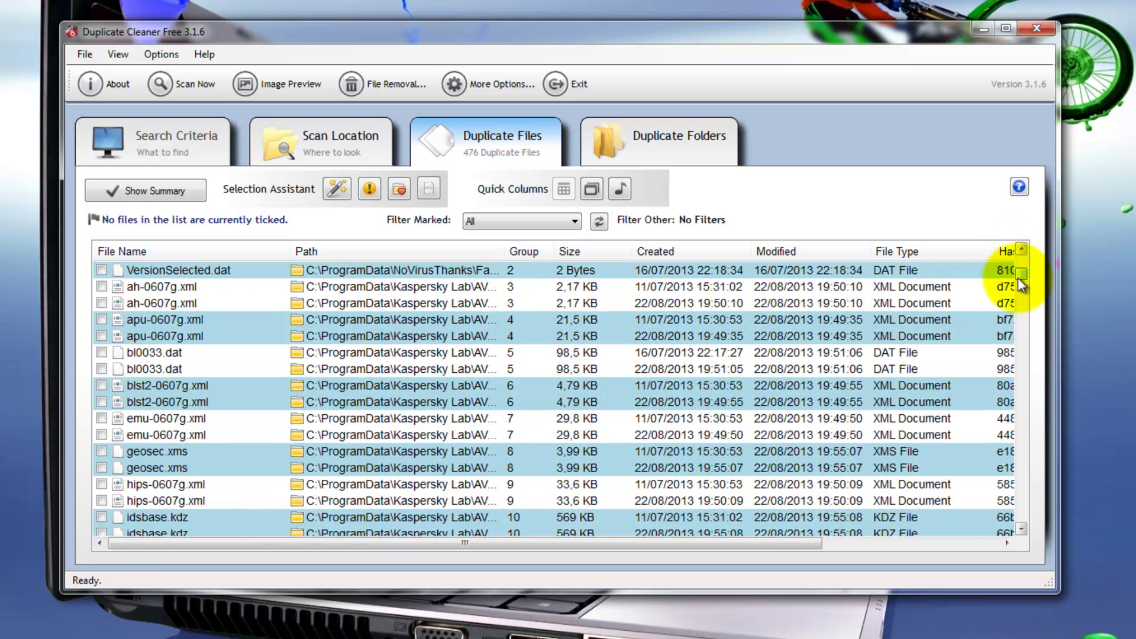
click(102, 402)
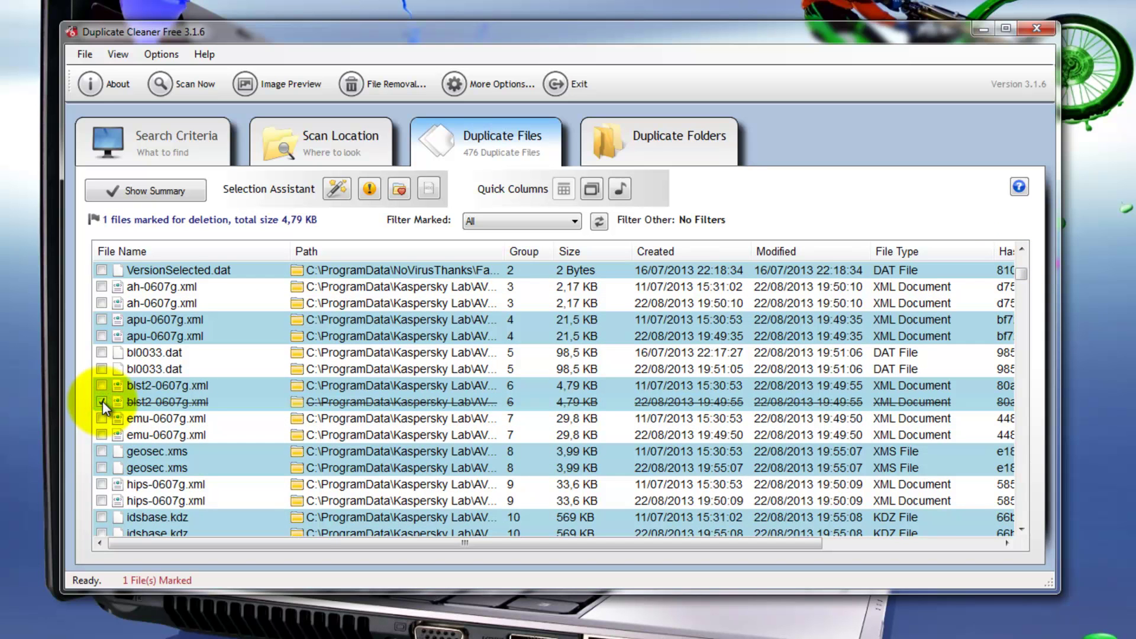
click(102, 335)
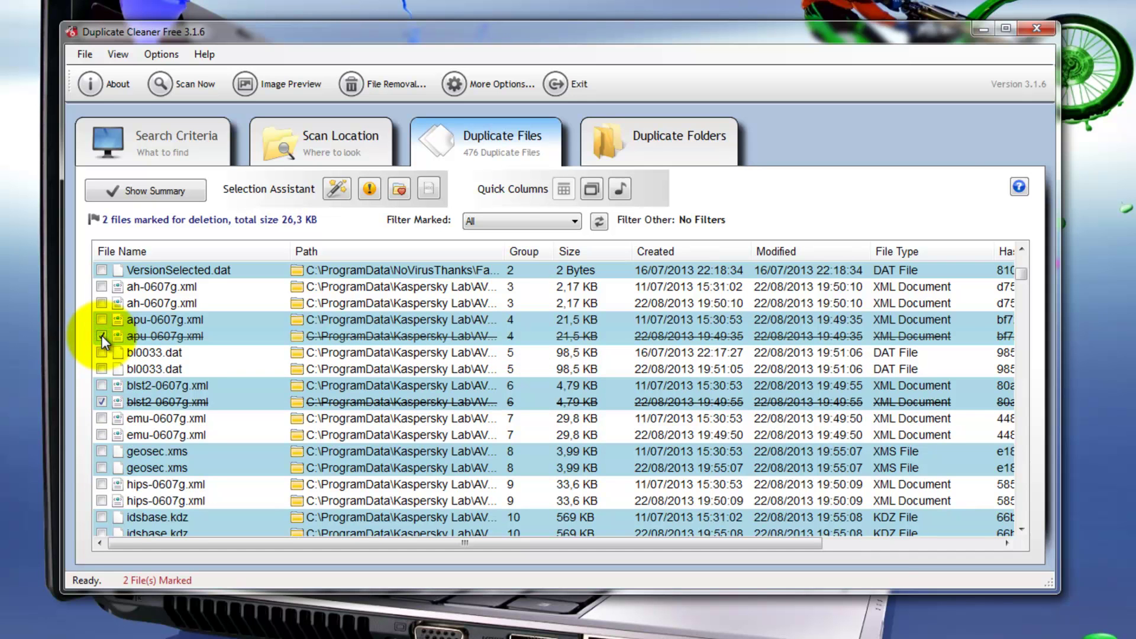
click(100, 467)
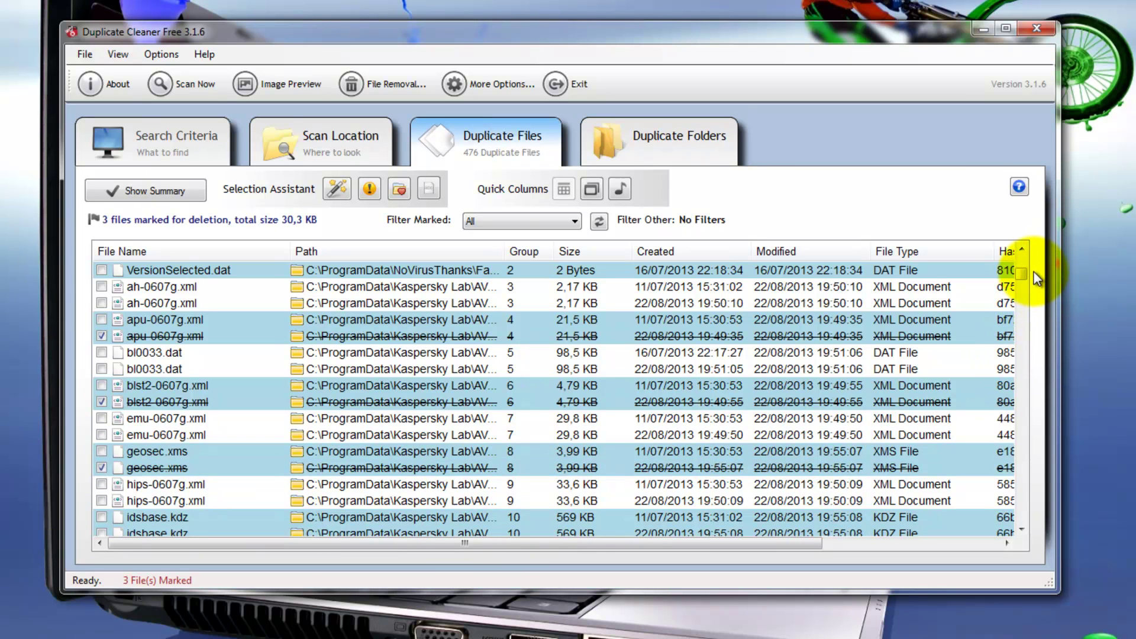
Step: Mark the second copies of idsbase.kdz, kdb-i386-0607g.xml and klp-0607g.xml for deletion
drag(1022, 271, 1023, 276)
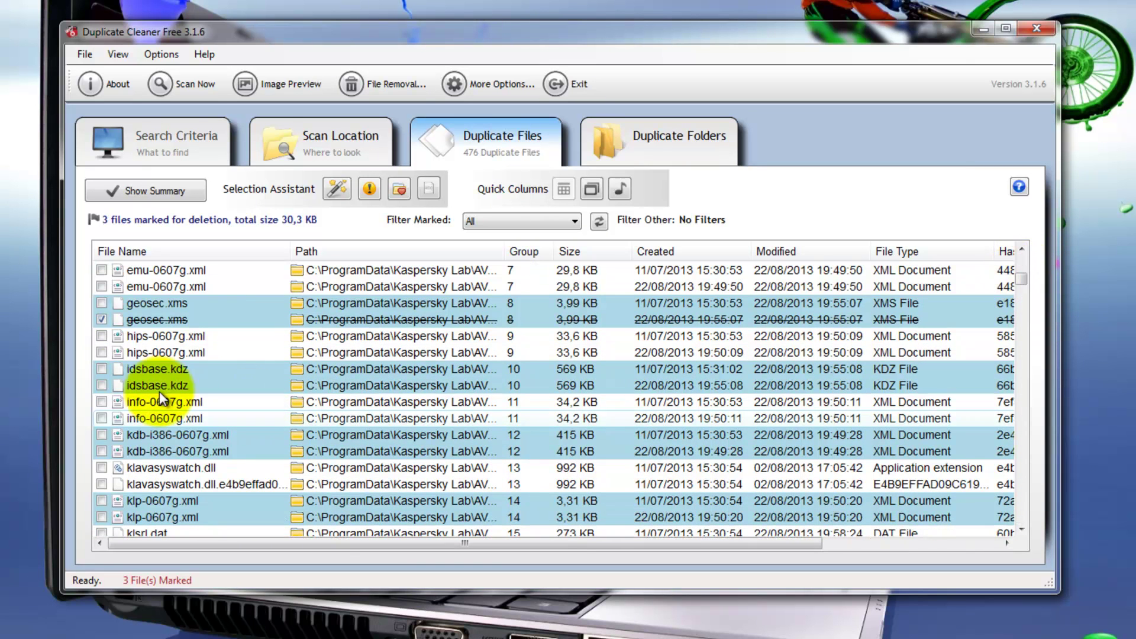
click(102, 386)
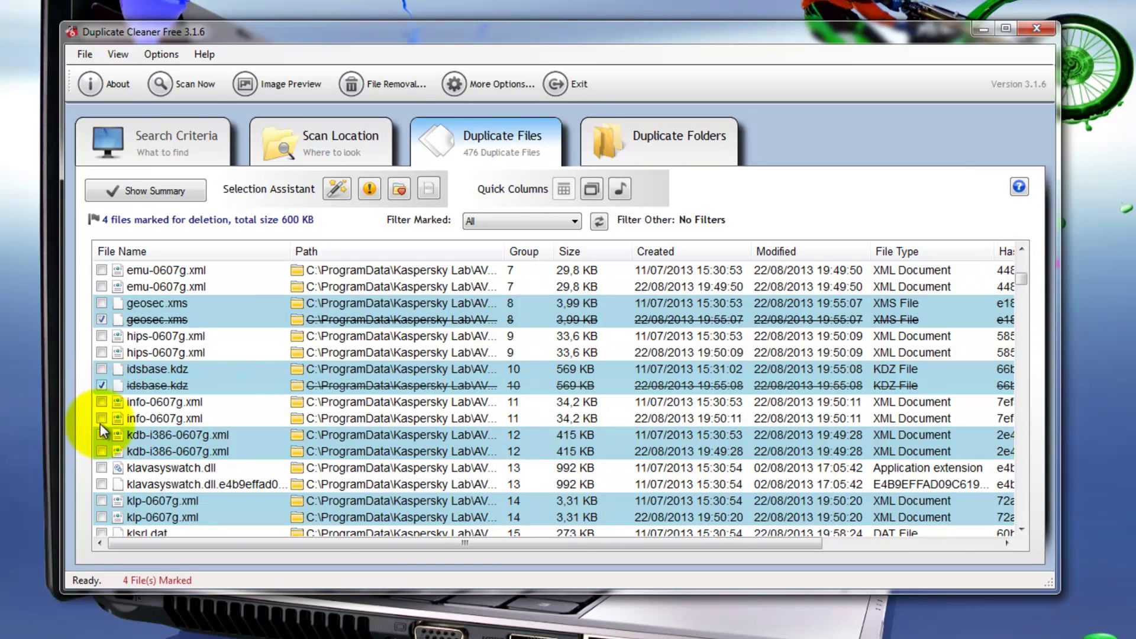
click(101, 451)
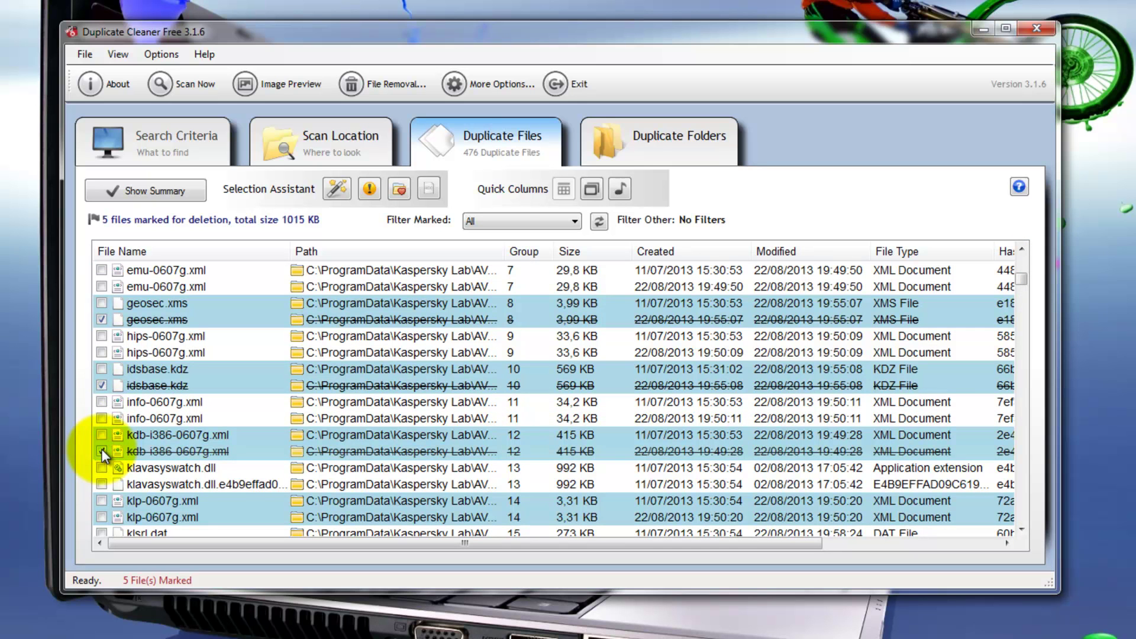
click(99, 518)
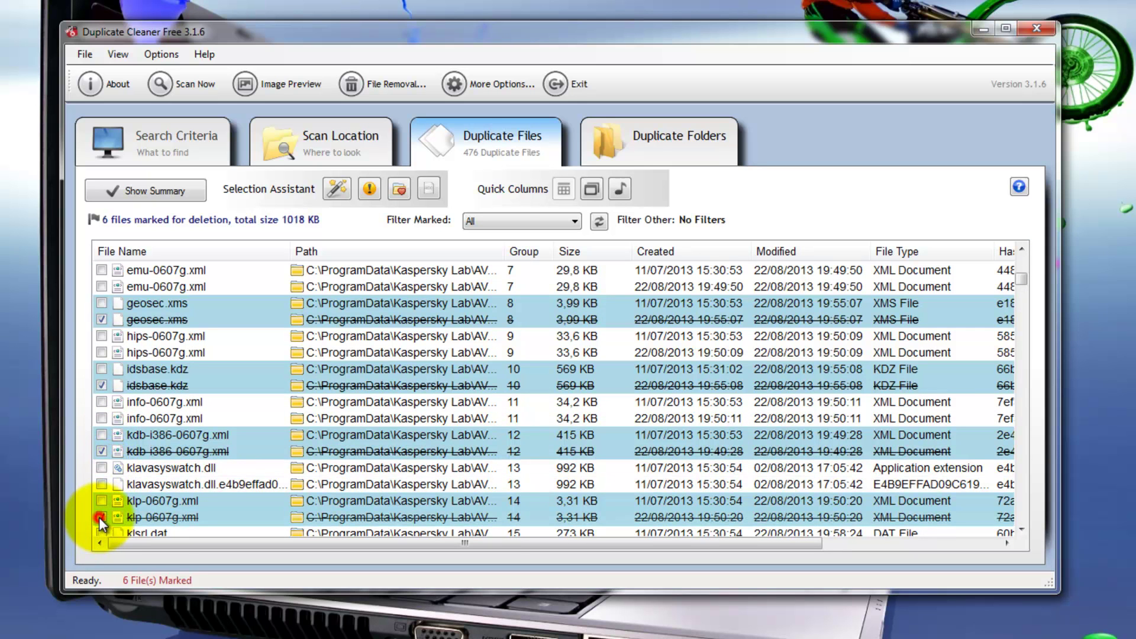
Step: Mark the second ksn-0607g.xml, the pdm.kdl.be99d2031eb3aa66... copy and the second pdmkl.dat for deletion
drag(1018, 279, 1024, 286)
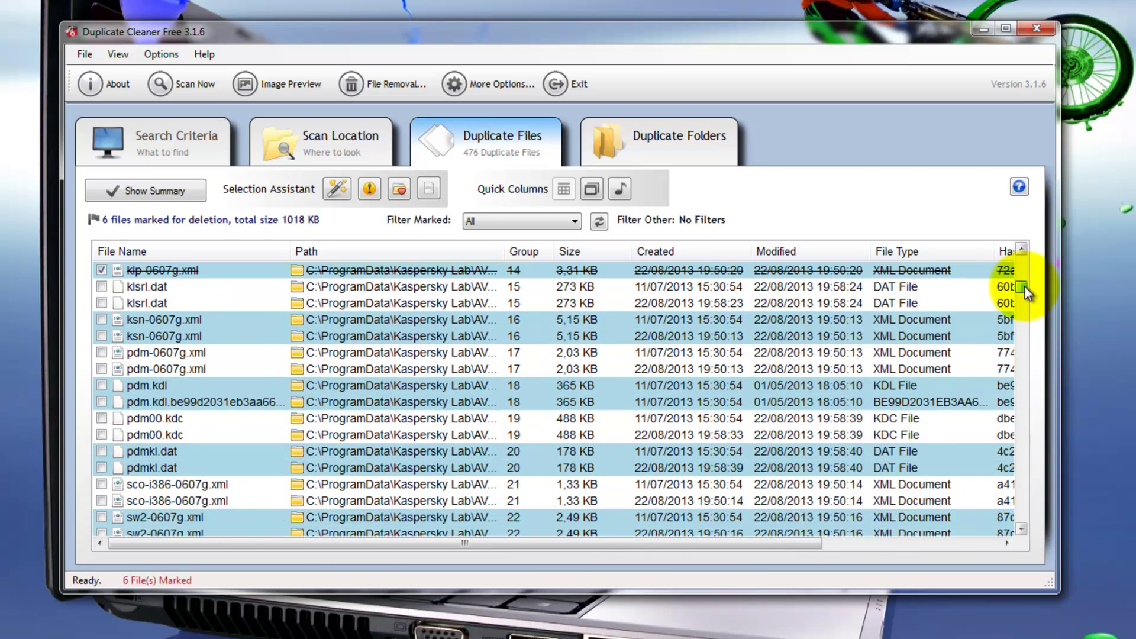
click(101, 337)
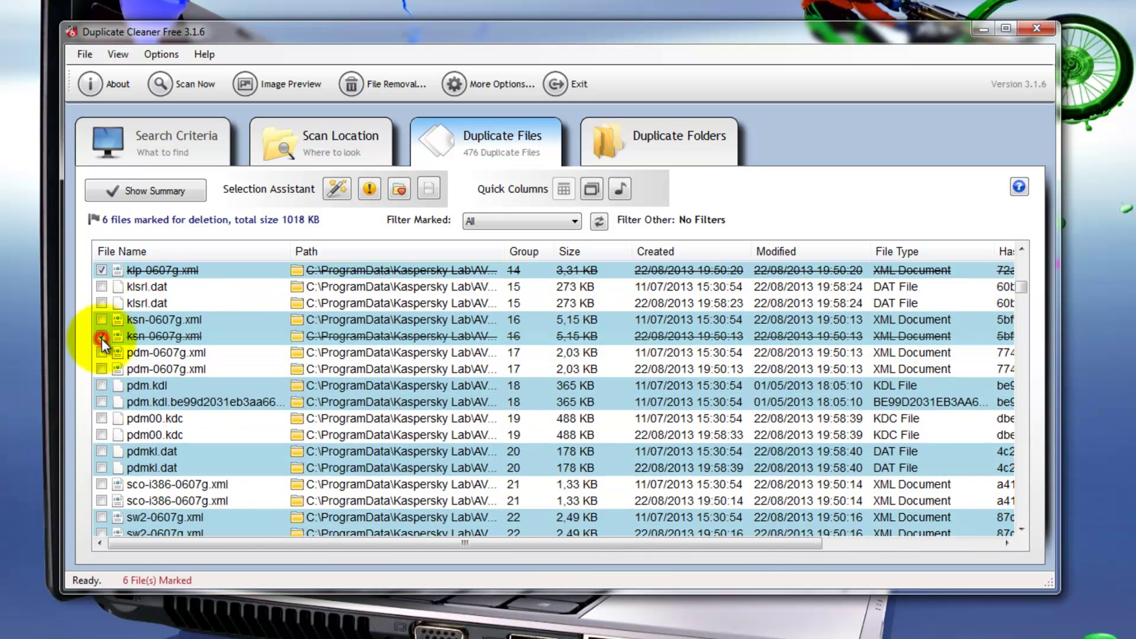
click(102, 402)
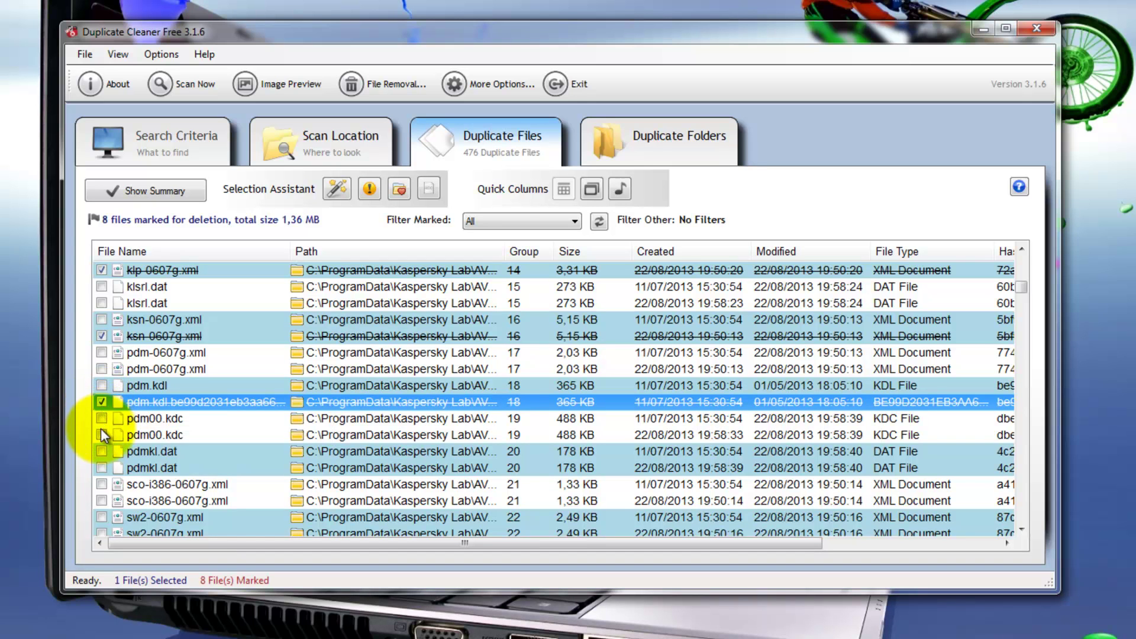
click(101, 468)
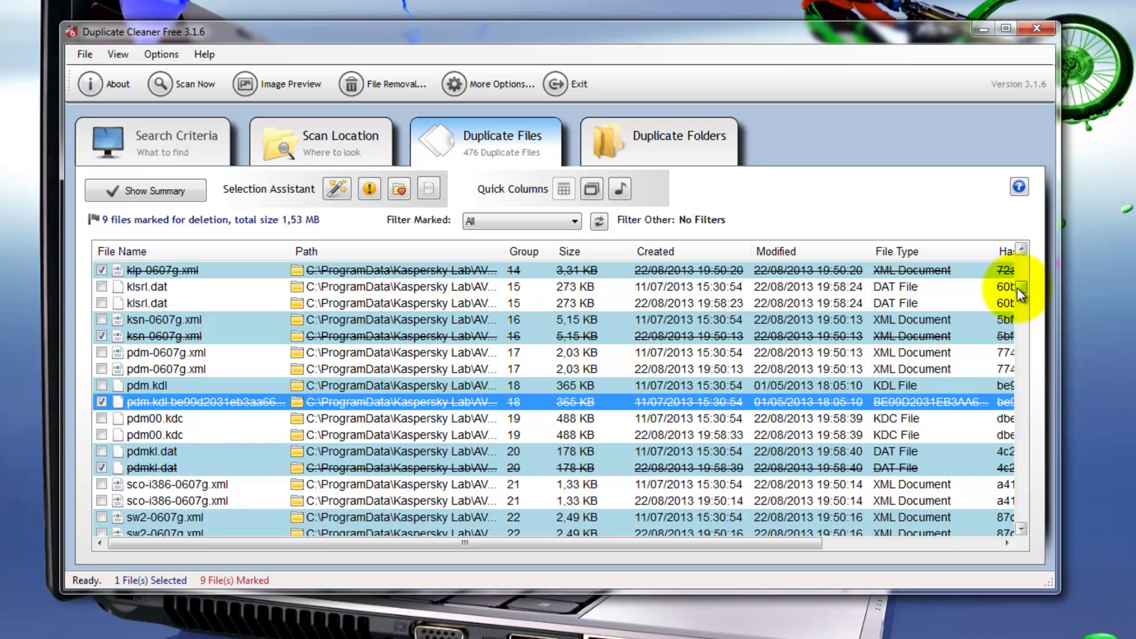
Step: Examine the selection assistant's options for marking duplicates by group, date, file size and file or path name length
drag(1023, 286, 1024, 246)
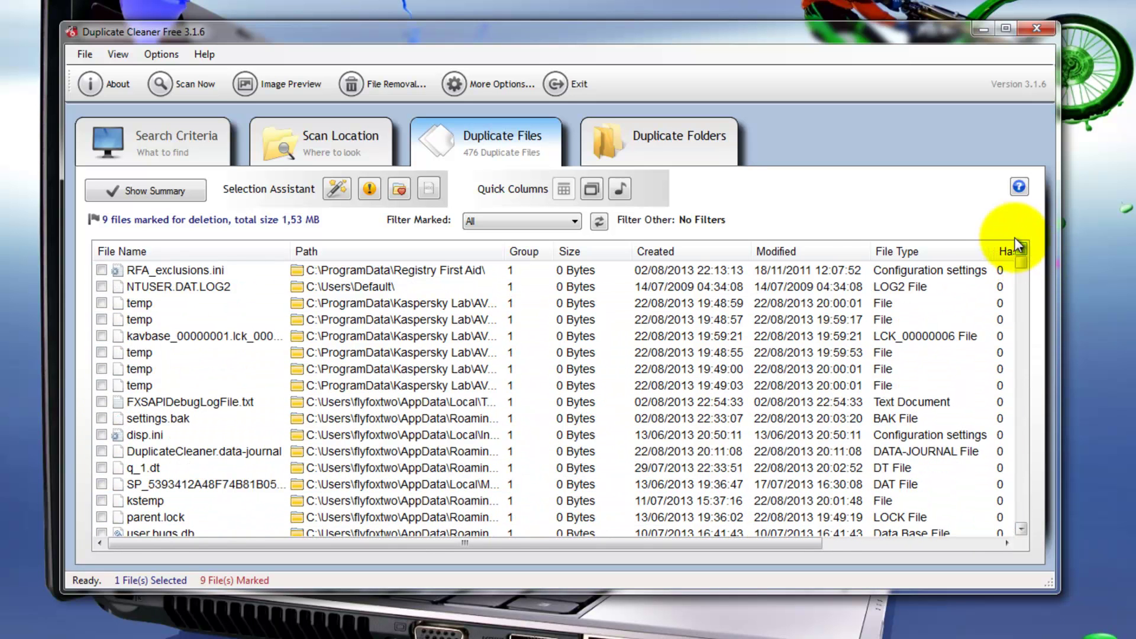
click(337, 189)
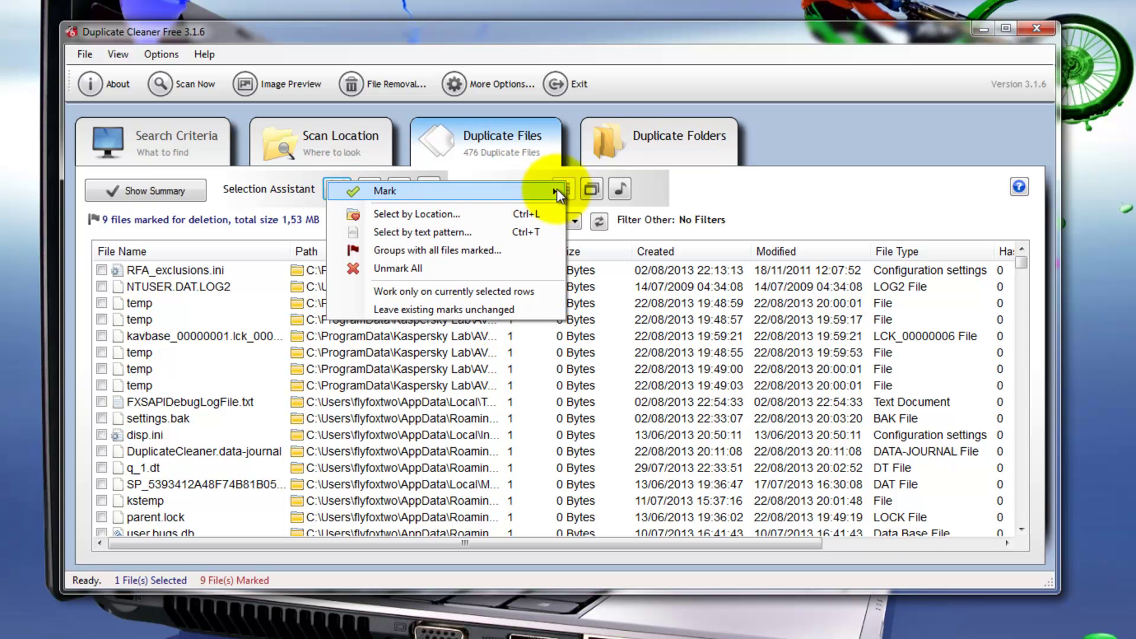
mouse_move(556, 191)
mouse_move(605, 194)
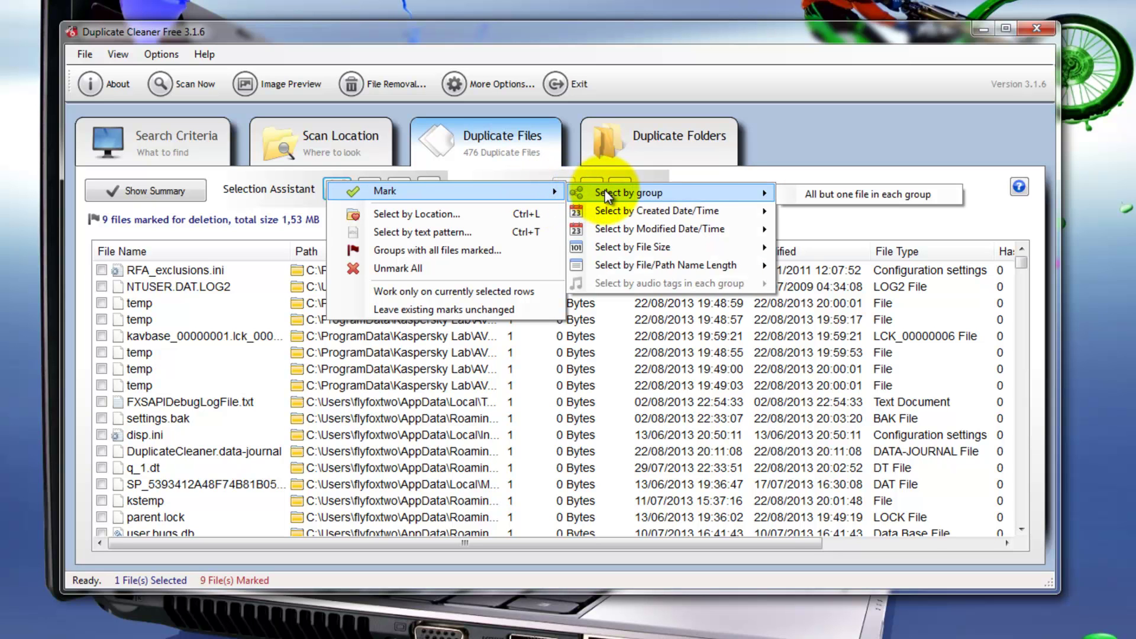
mouse_move(747, 214)
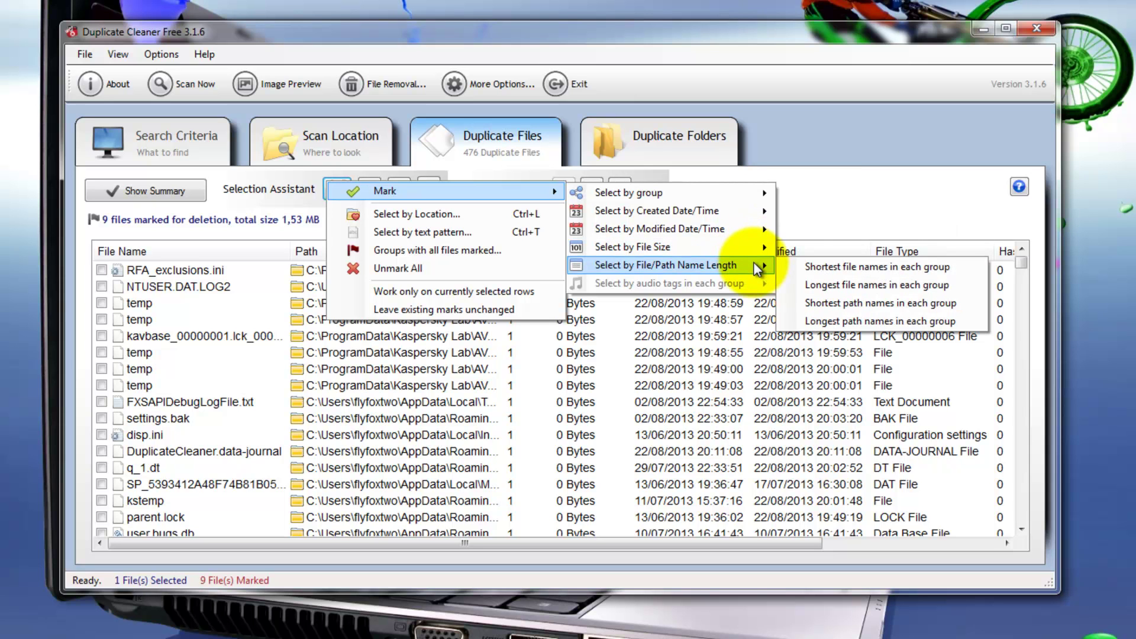
click(296, 179)
Step: Check for groups with all files marked and view the Select by Location options without marking anything
click(372, 187)
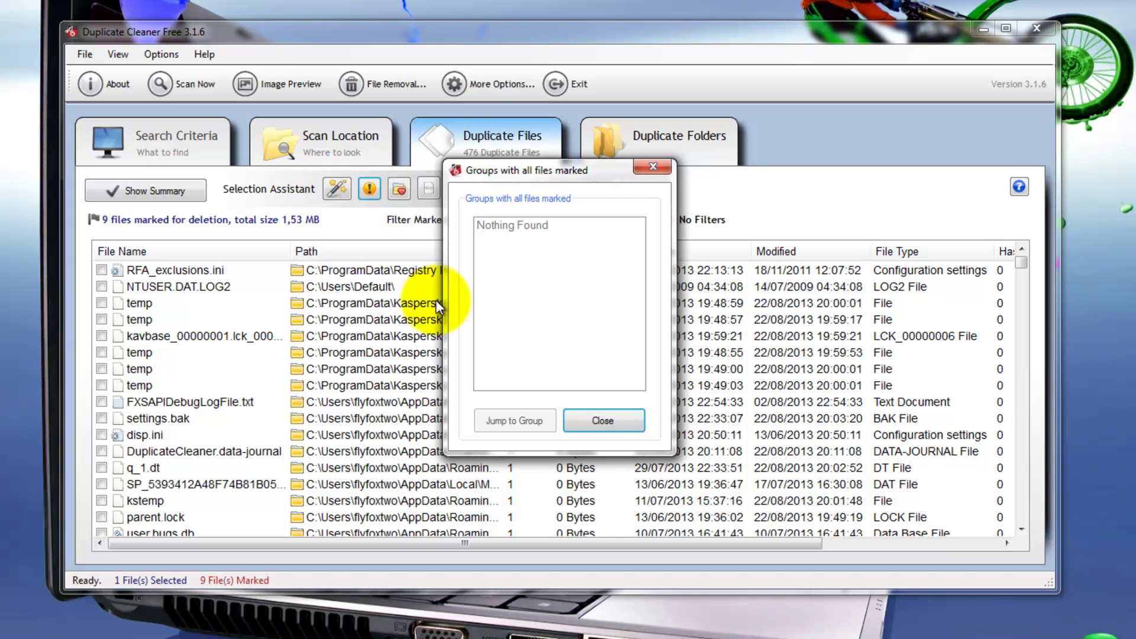
click(626, 424)
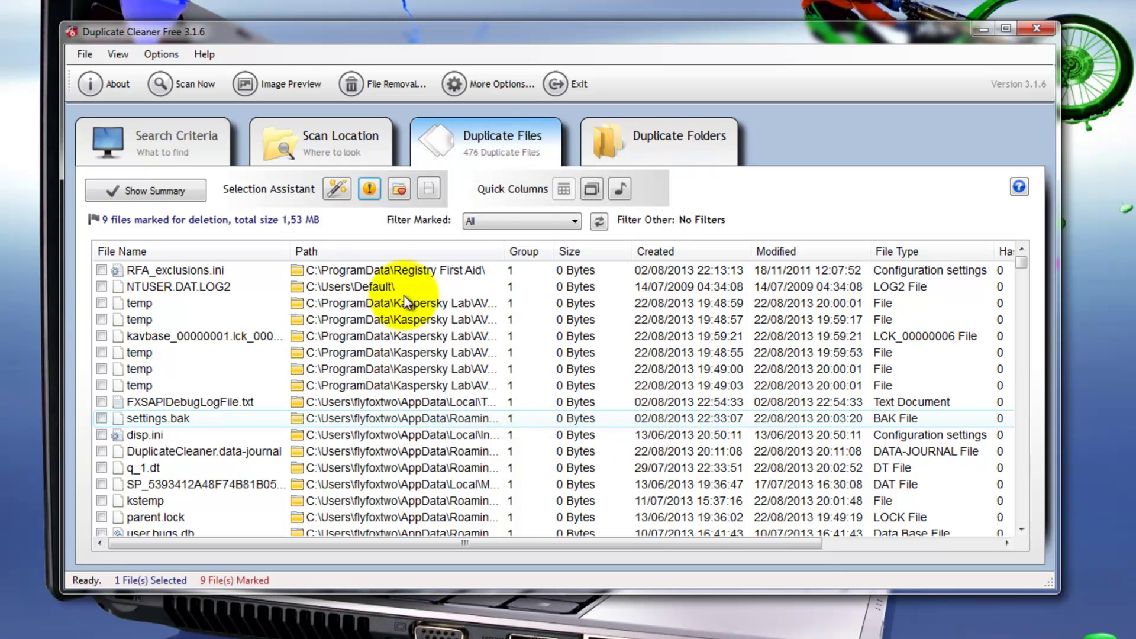
click(395, 189)
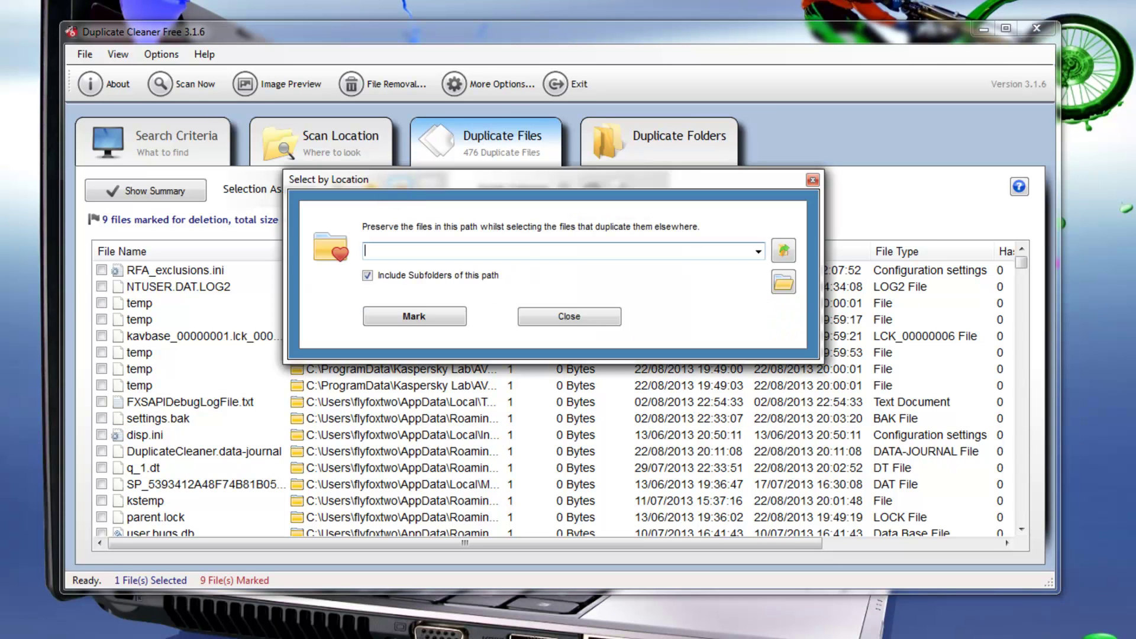
click(570, 318)
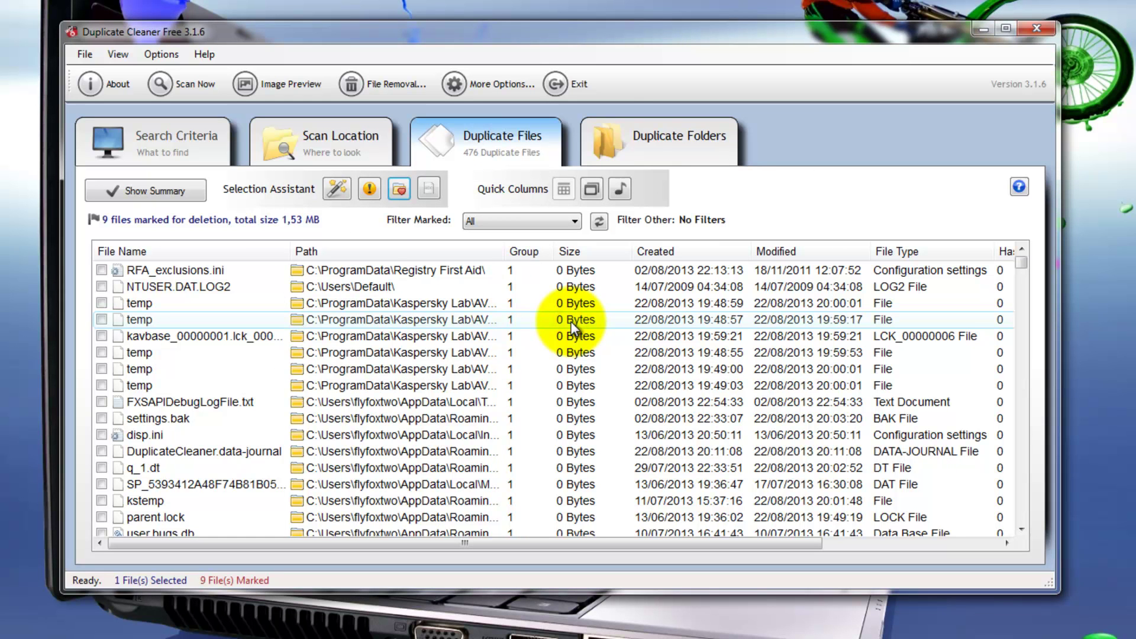
Step: Filter the duplicate files list to marked files and try to delete them permanently, then close the deletion log and removal dialog
click(575, 221)
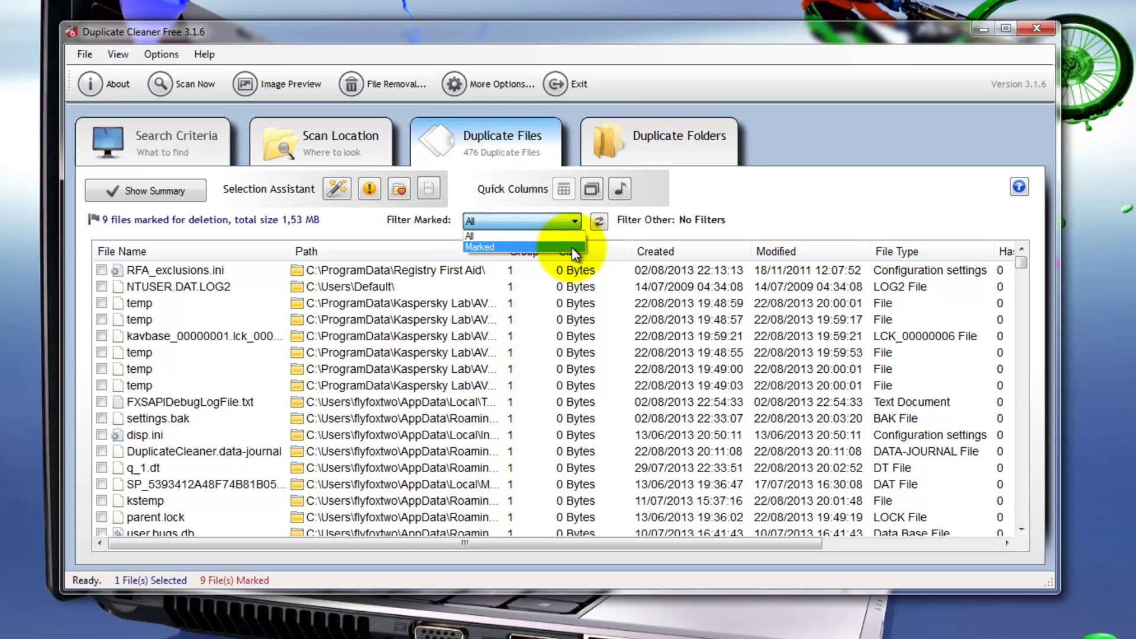
click(572, 246)
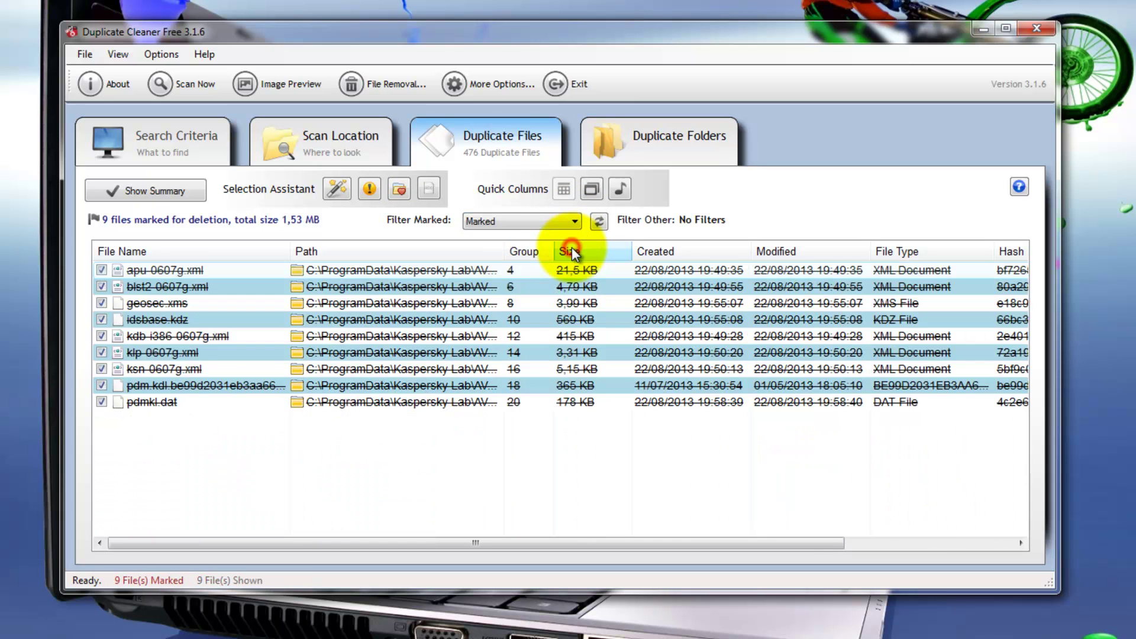
click(397, 82)
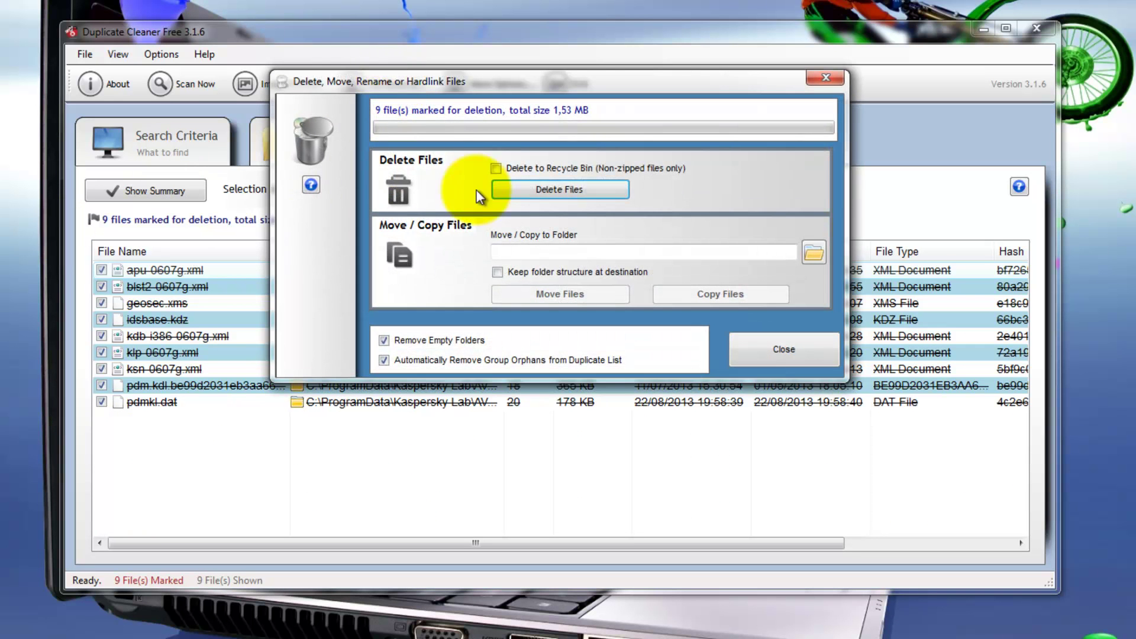
click(560, 193)
click(562, 189)
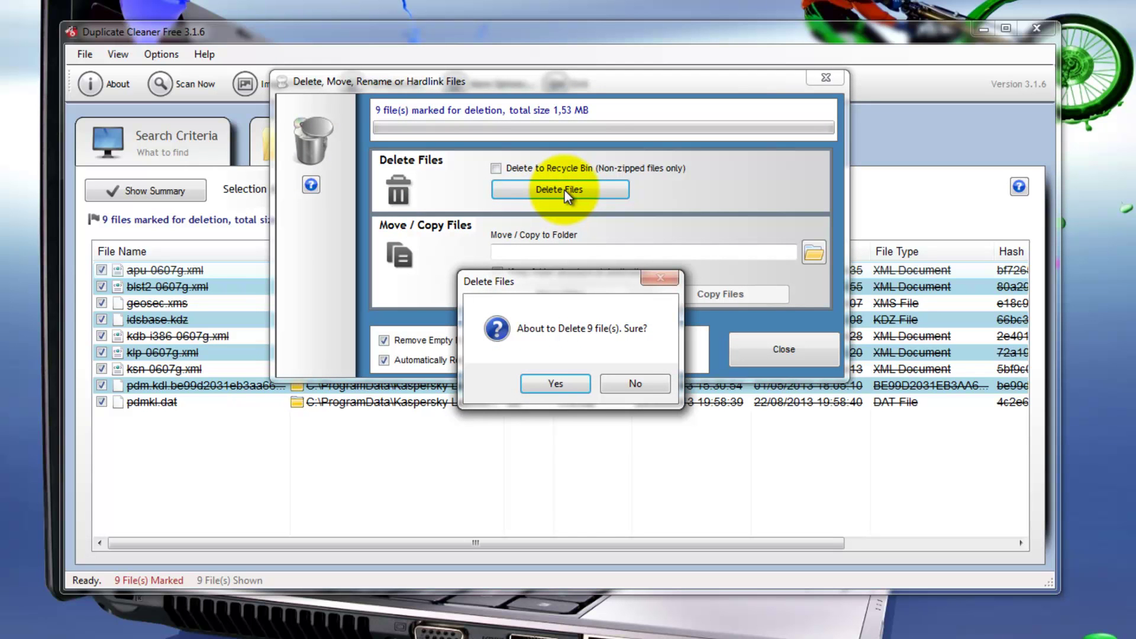
click(556, 383)
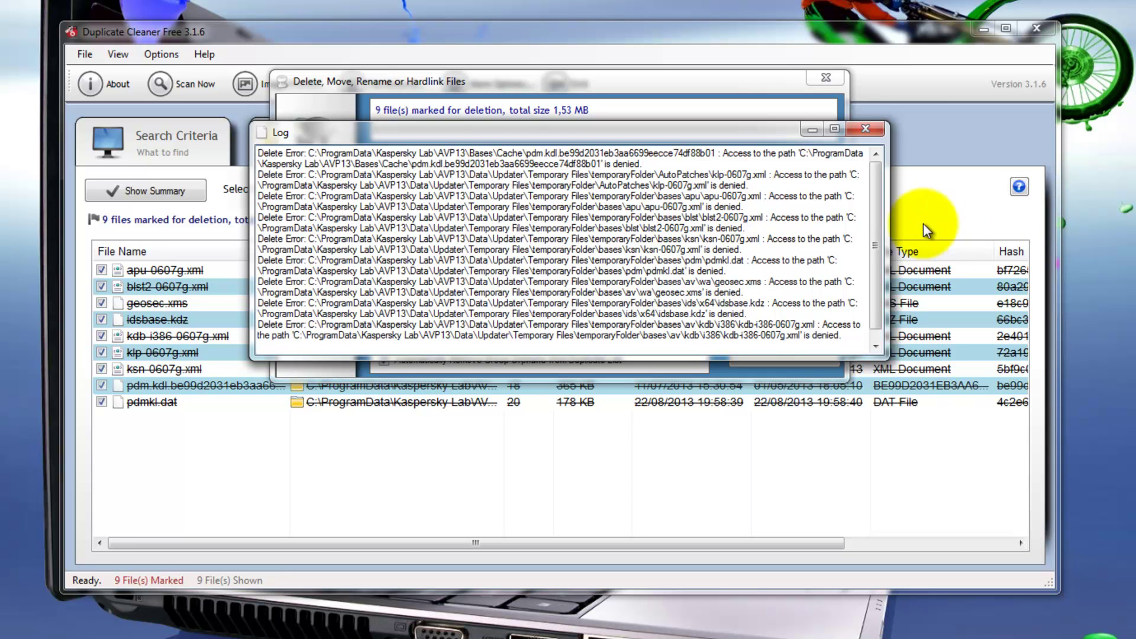
drag(877, 203, 879, 180)
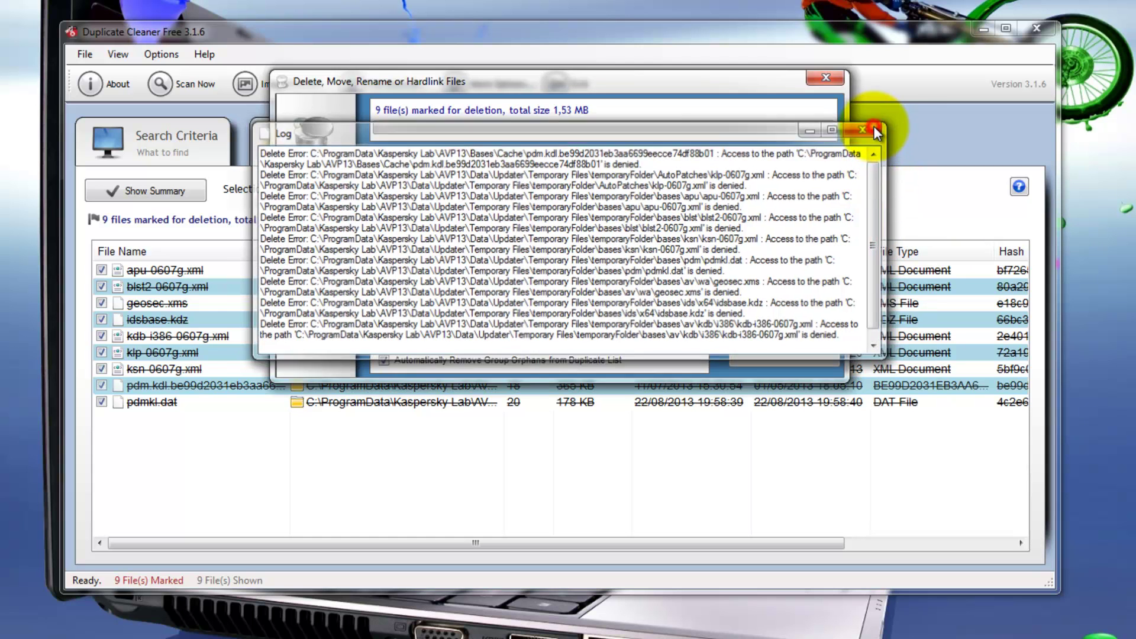
click(873, 126)
click(777, 350)
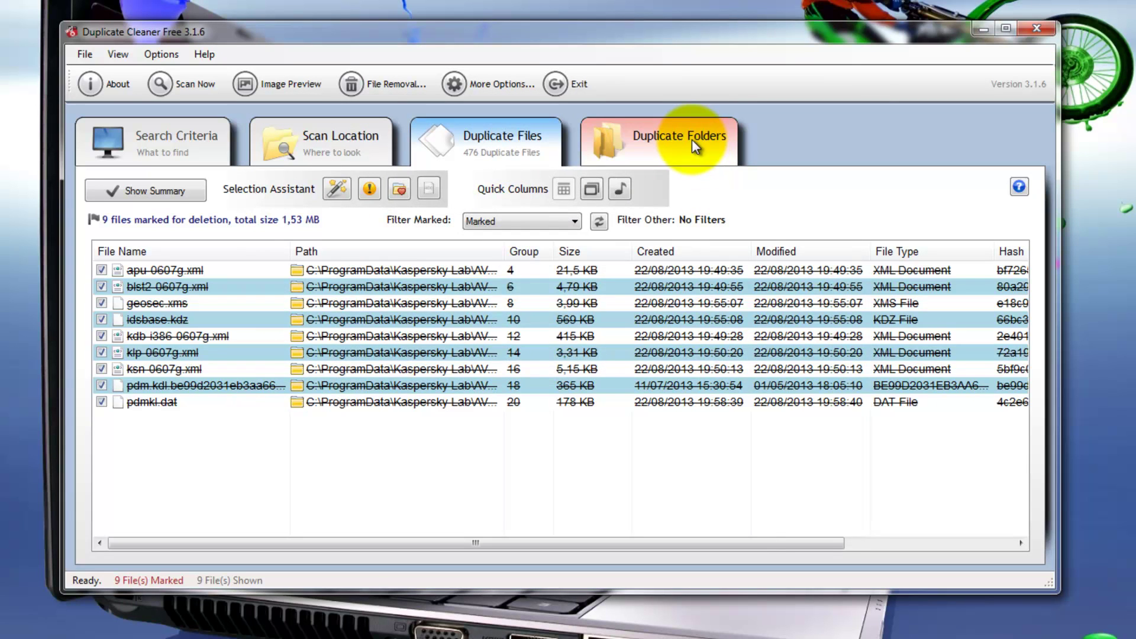
Step: View the duplicate folders, then set the included file filter in the search criteria to the Documents file types
click(691, 140)
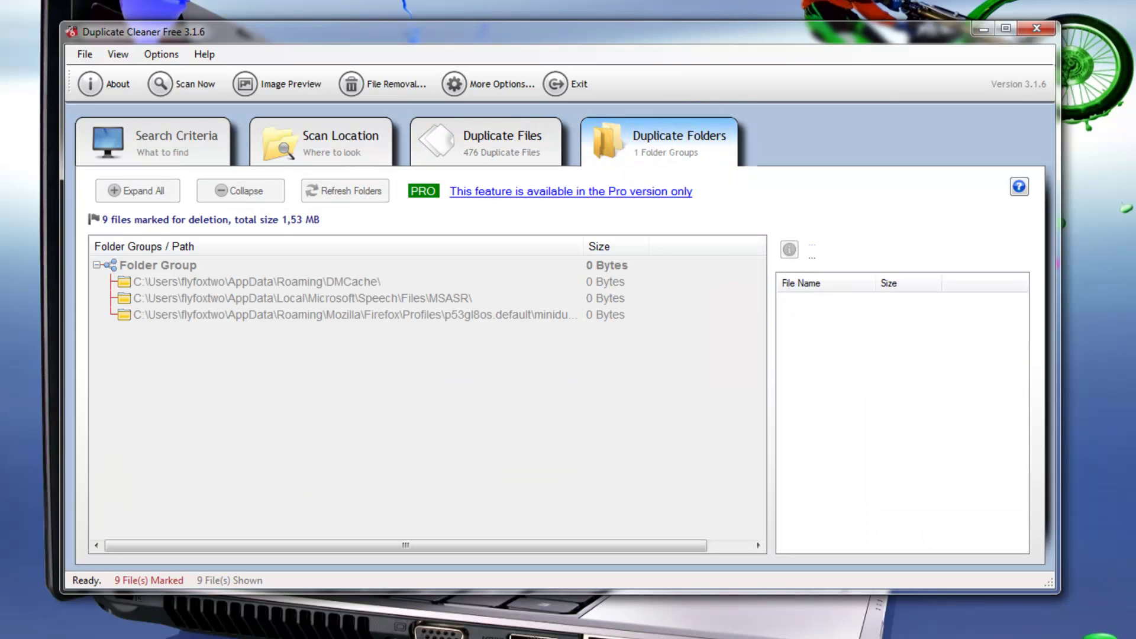
click(148, 137)
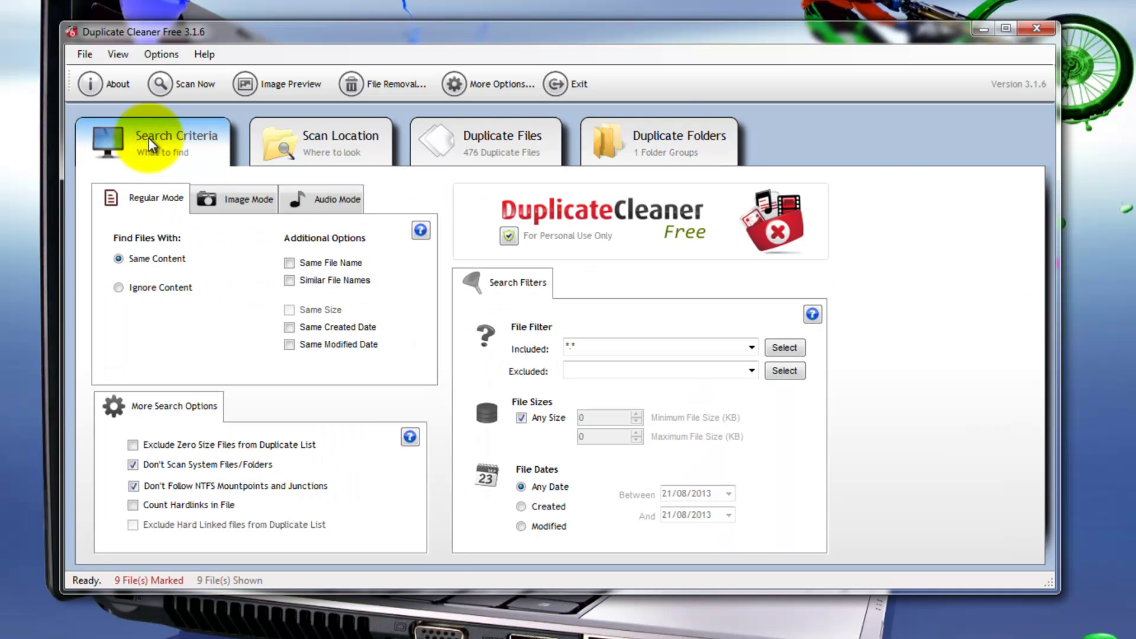
click(785, 349)
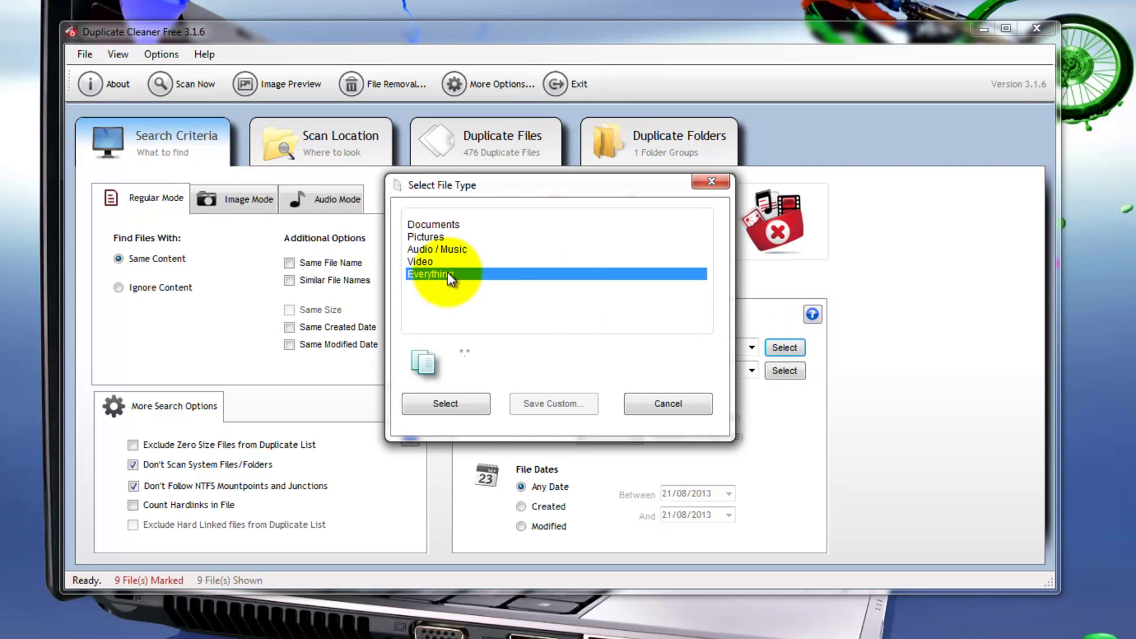
click(417, 261)
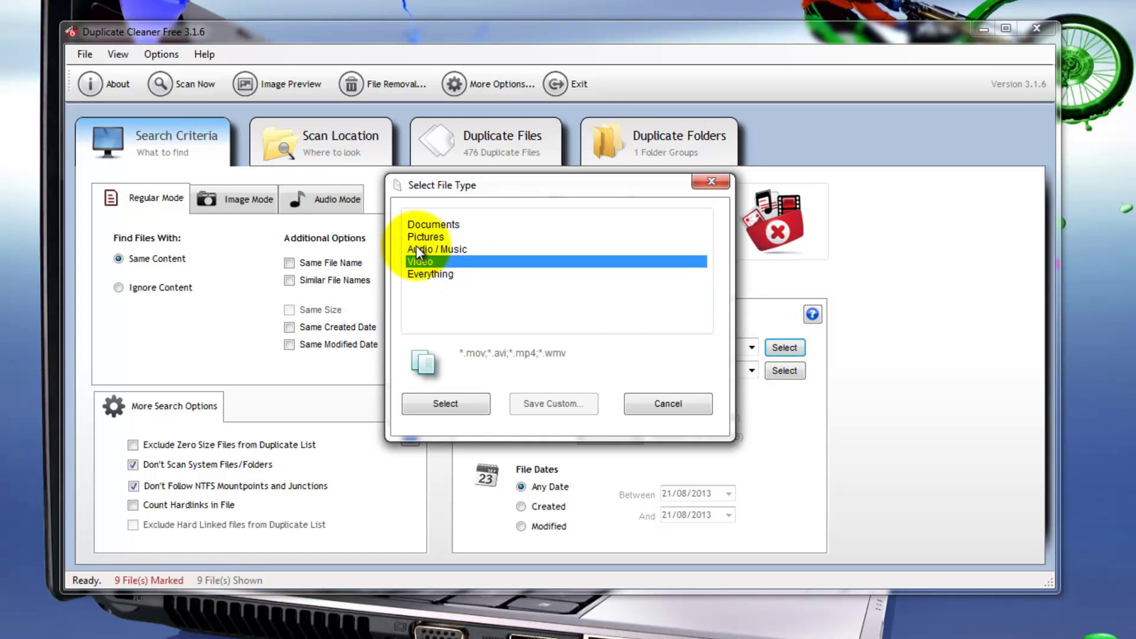
click(417, 247)
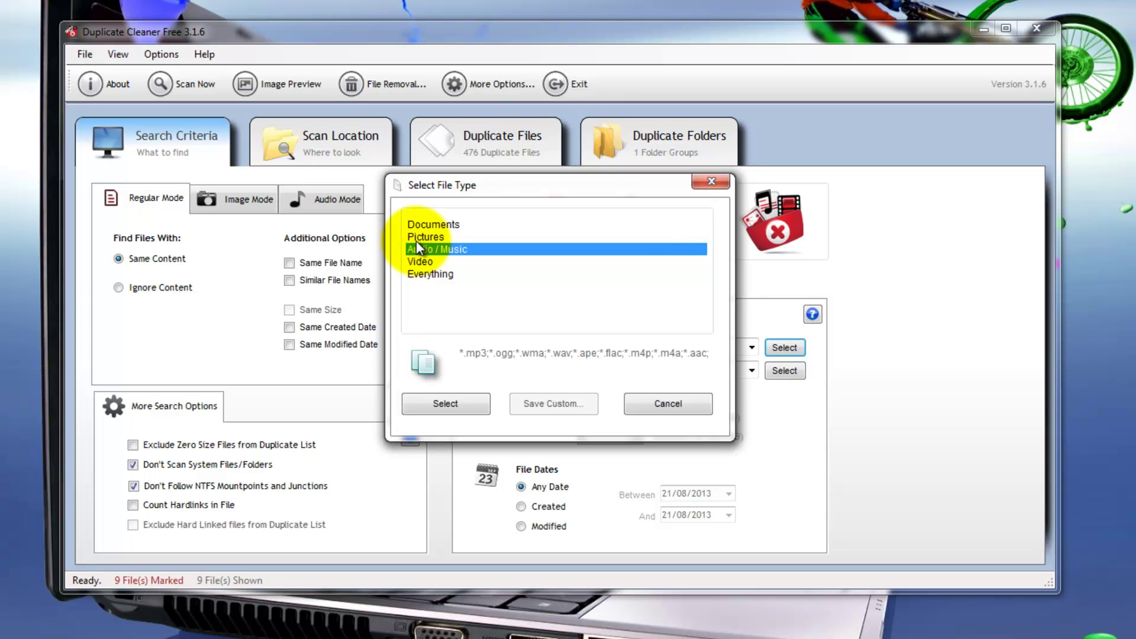
click(417, 235)
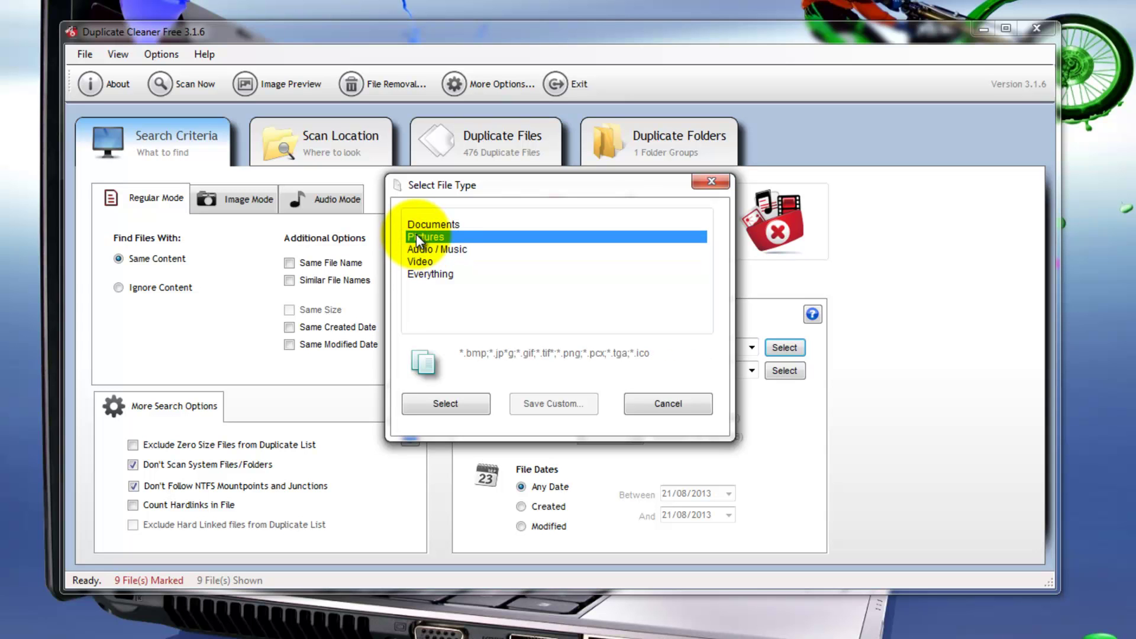
click(417, 225)
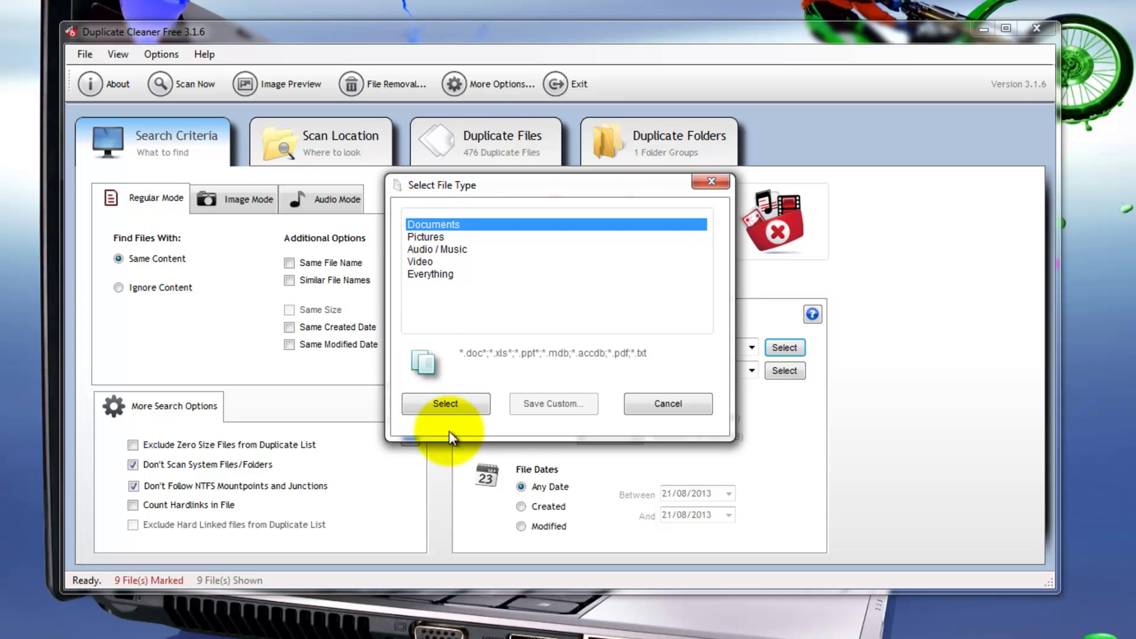
click(446, 405)
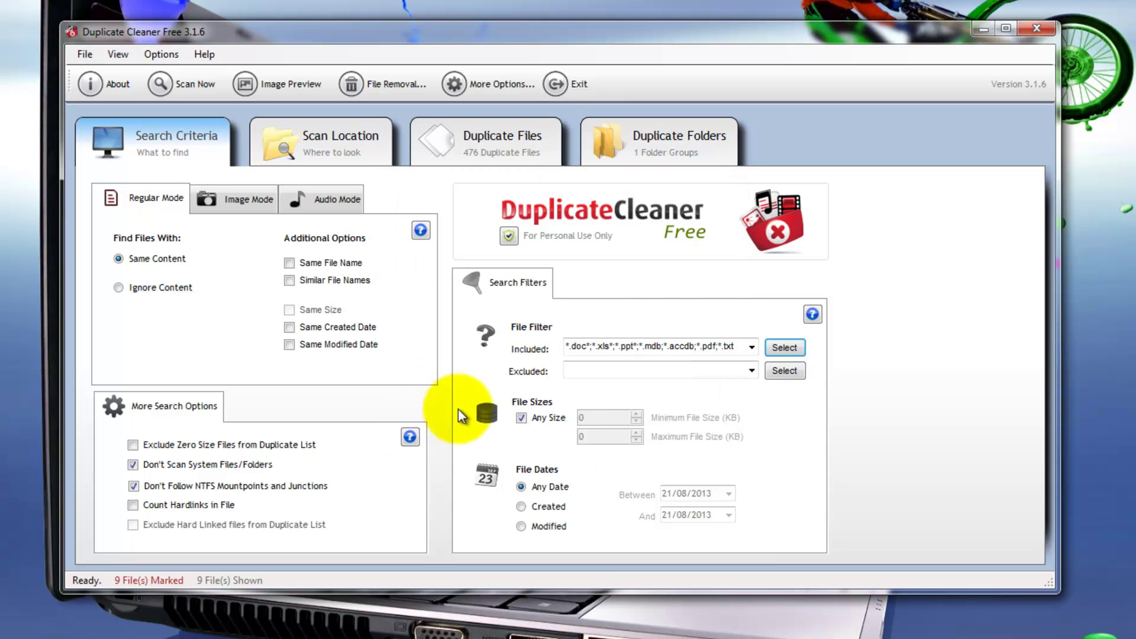
Step: Set the excluded file filter in the search criteria to the Pictures file types
click(777, 371)
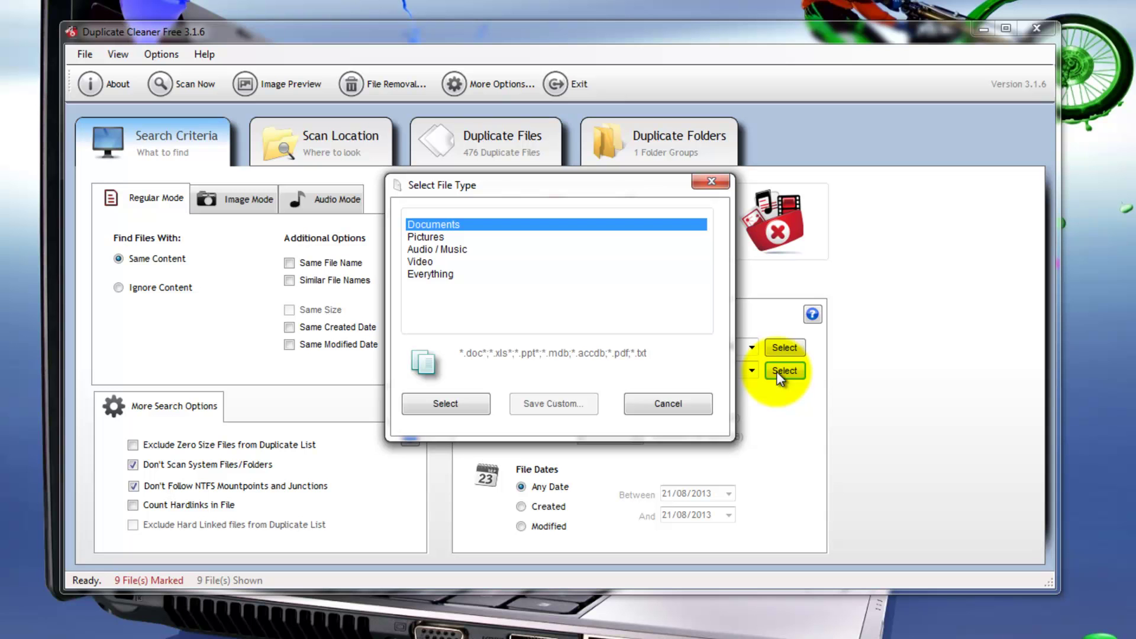
click(432, 236)
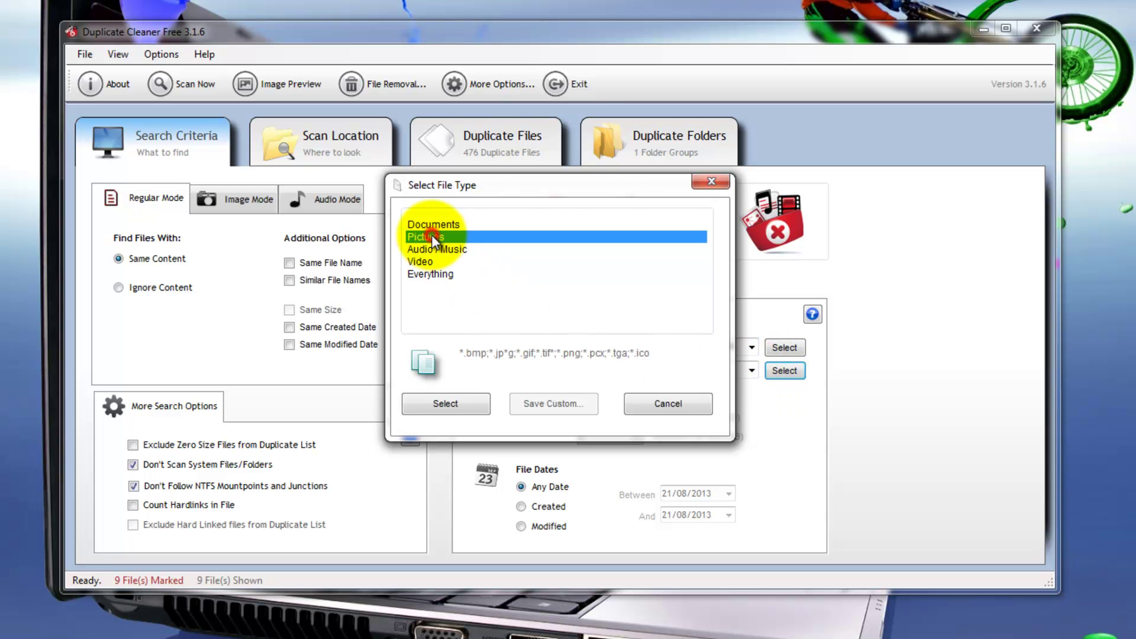
click(450, 400)
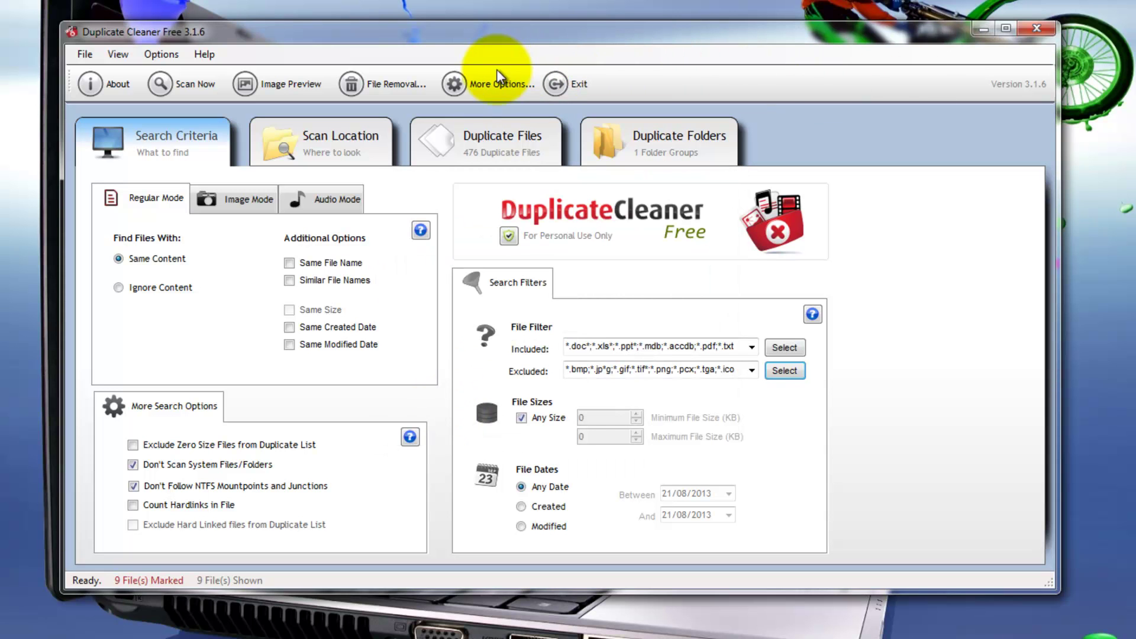
Step: Review the general, scanning and duplicate files settings in More Options, accept them unchanged and exit the program
click(488, 83)
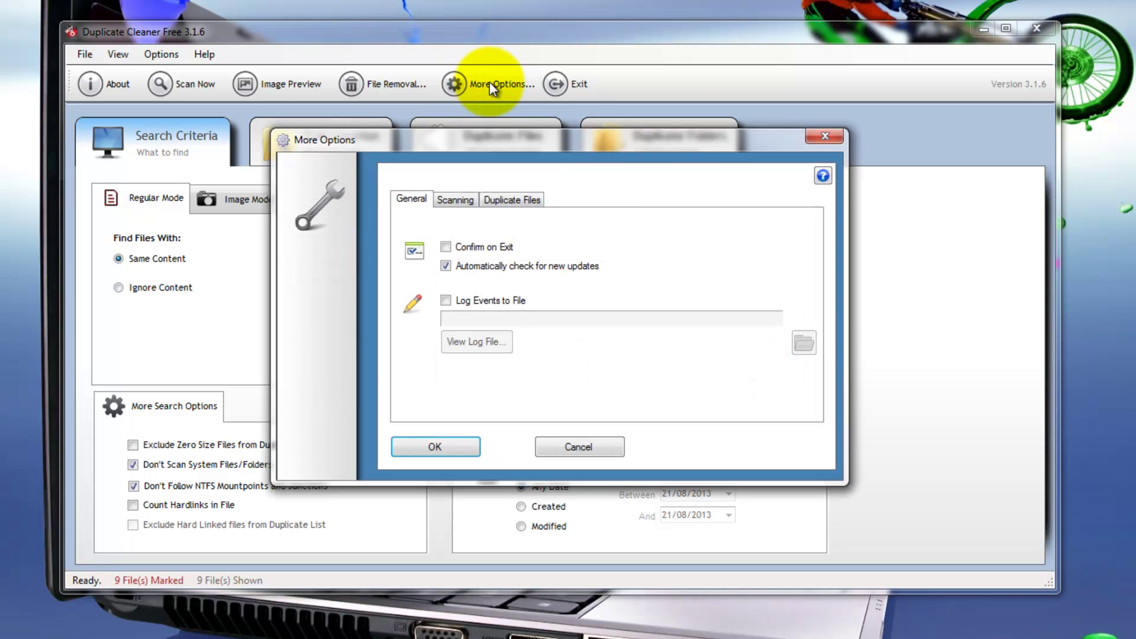
click(450, 201)
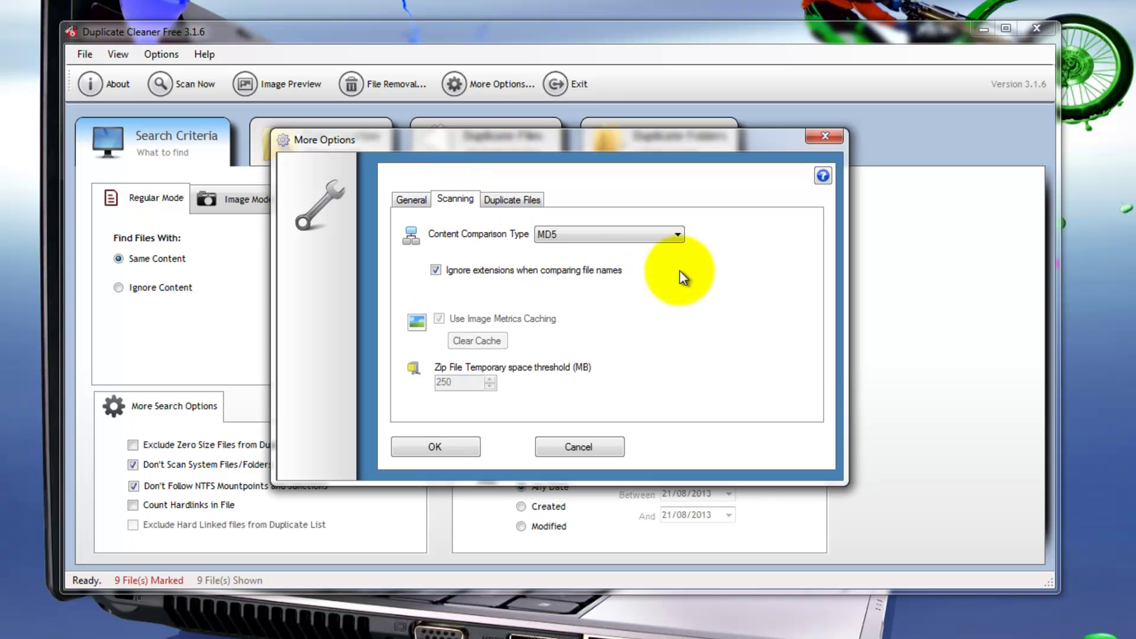
click(679, 236)
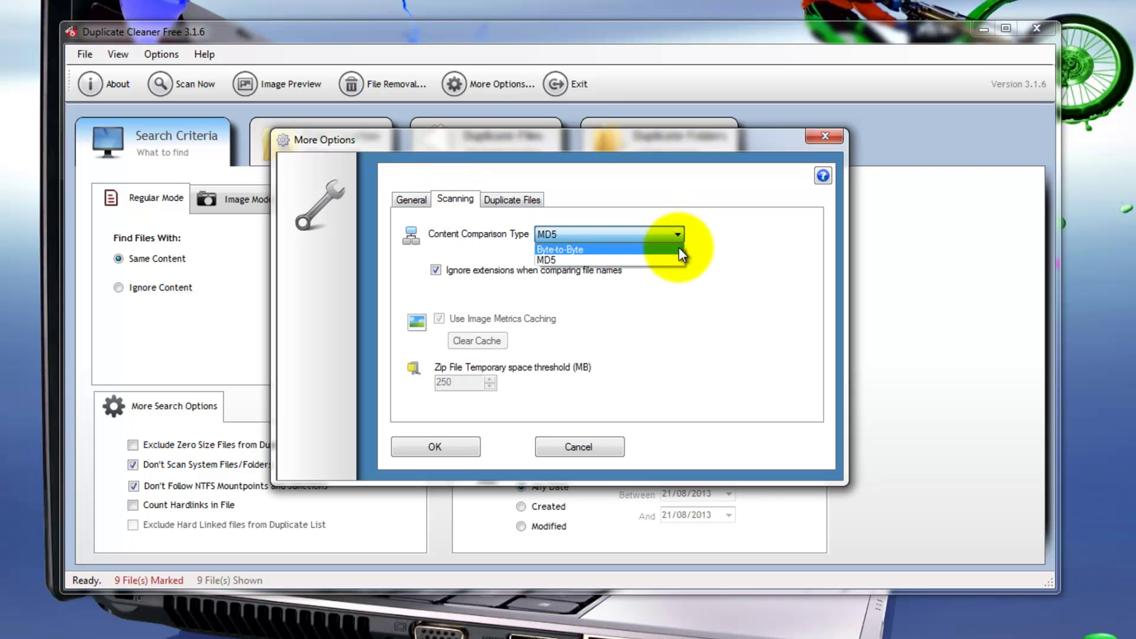
click(695, 235)
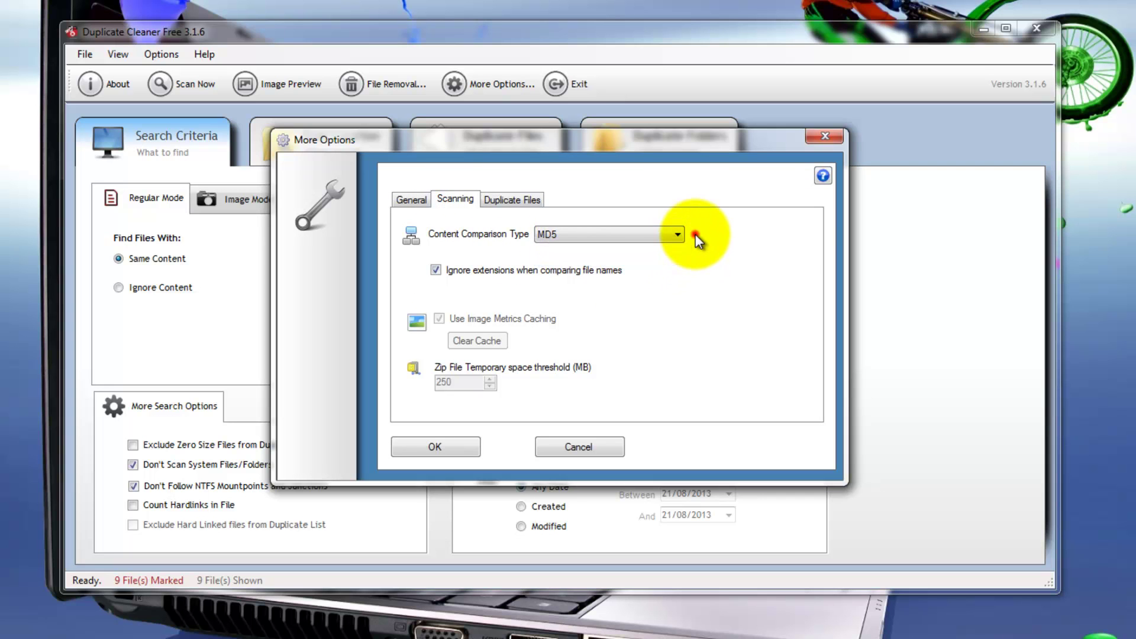
click(515, 199)
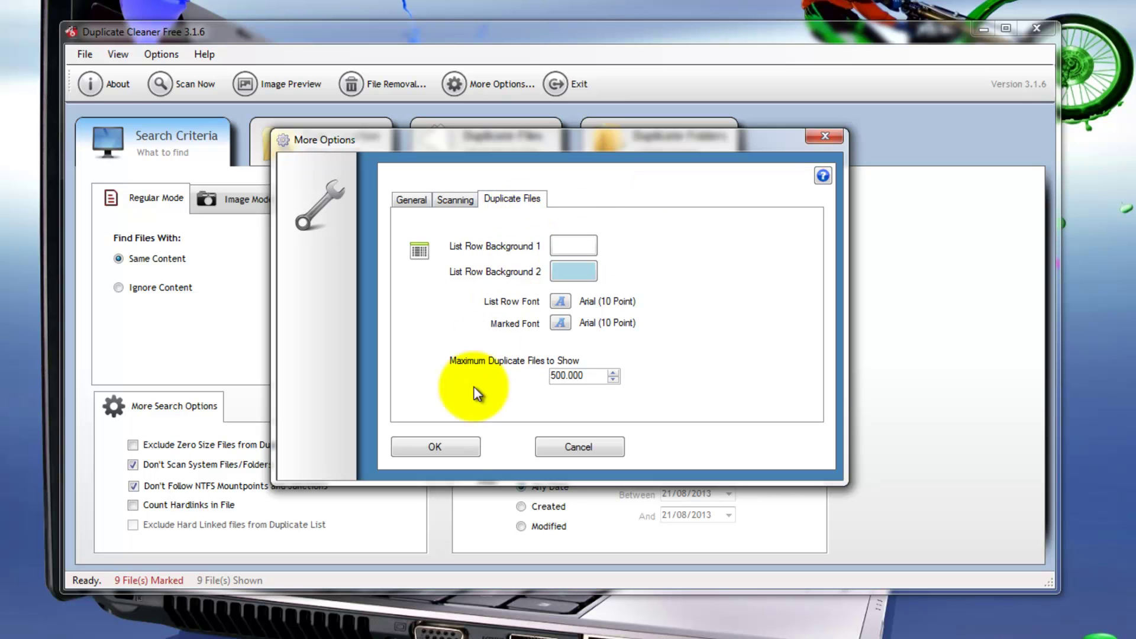
click(446, 452)
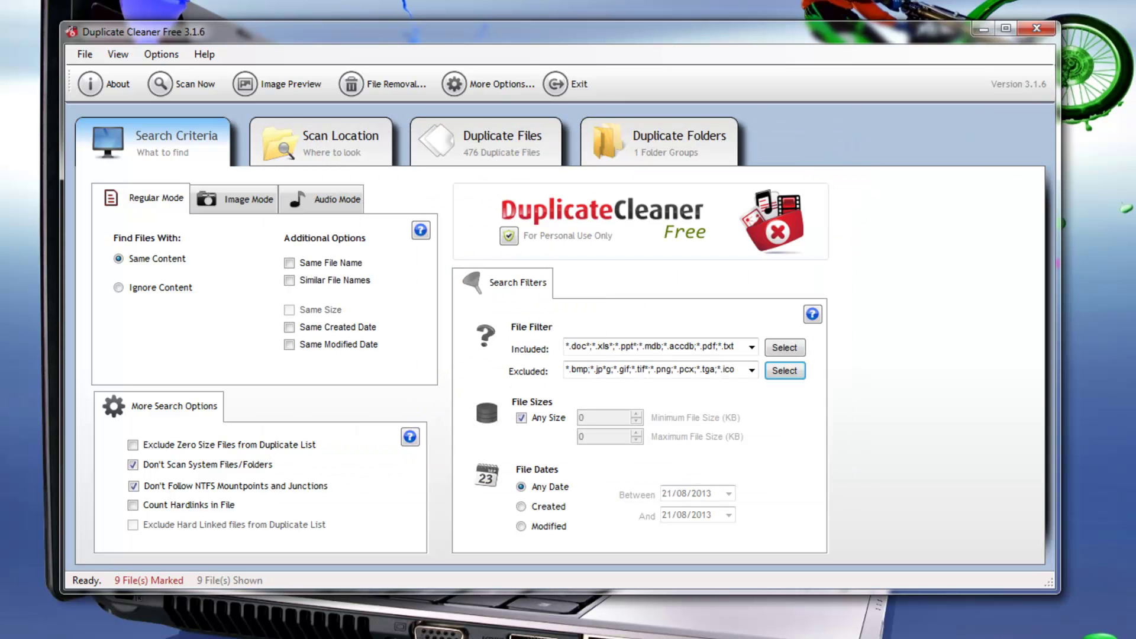
click(556, 83)
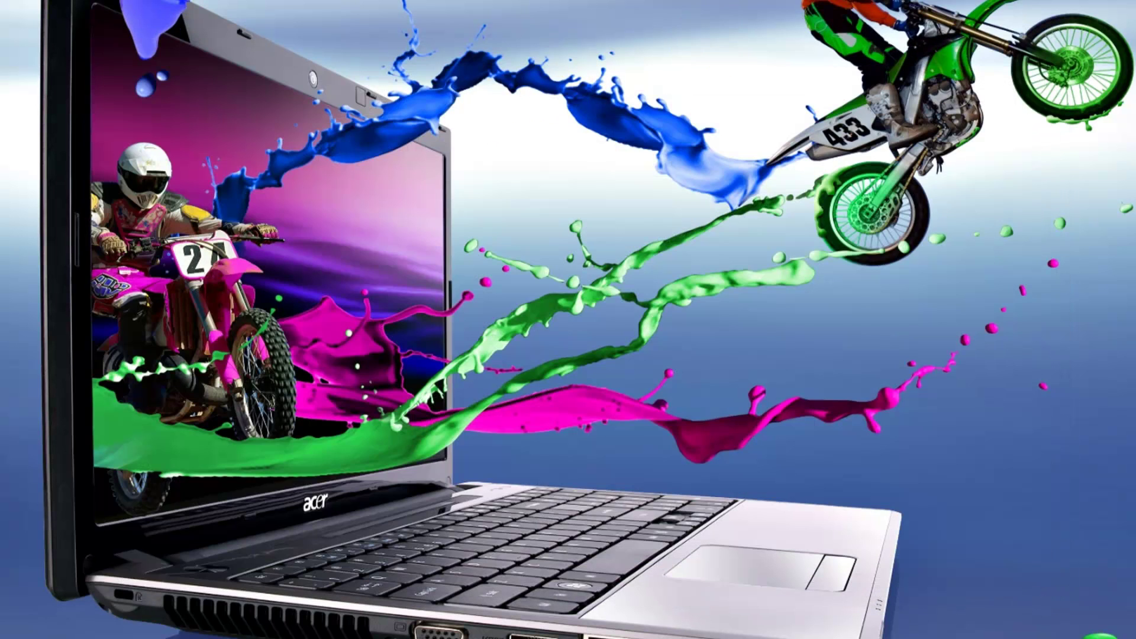